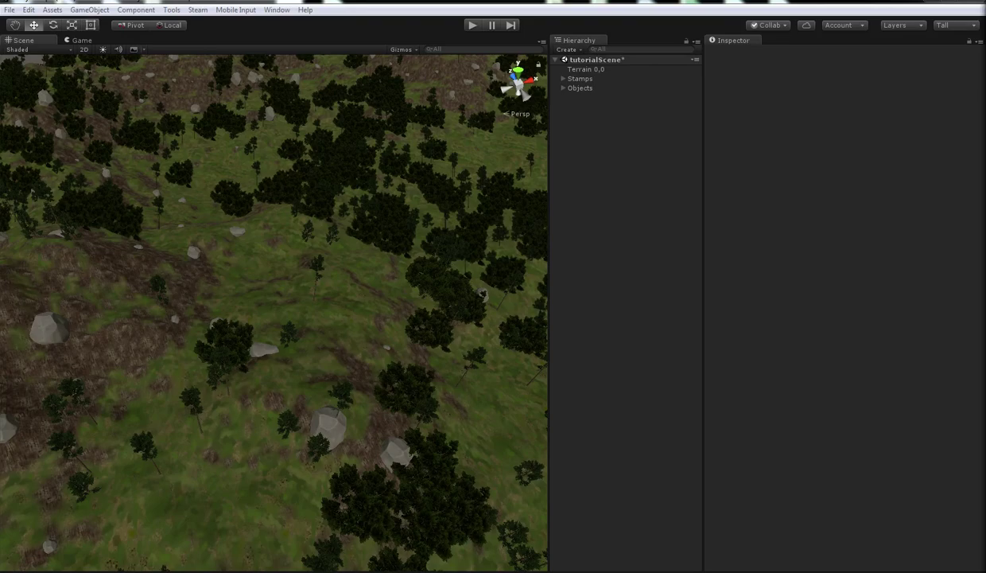
Examine the terrain in the scene view along with the Terrain 0,0, Stamps and Objects entries and the individual stamps inside Stamps
right_drag(400, 281, 427, 287)
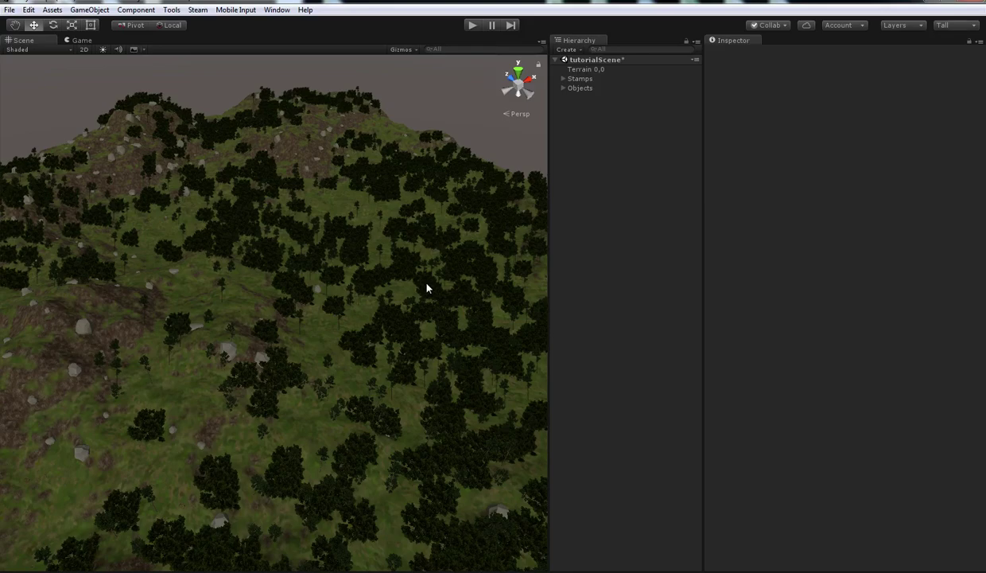
right_drag(352, 262, 323, 258)
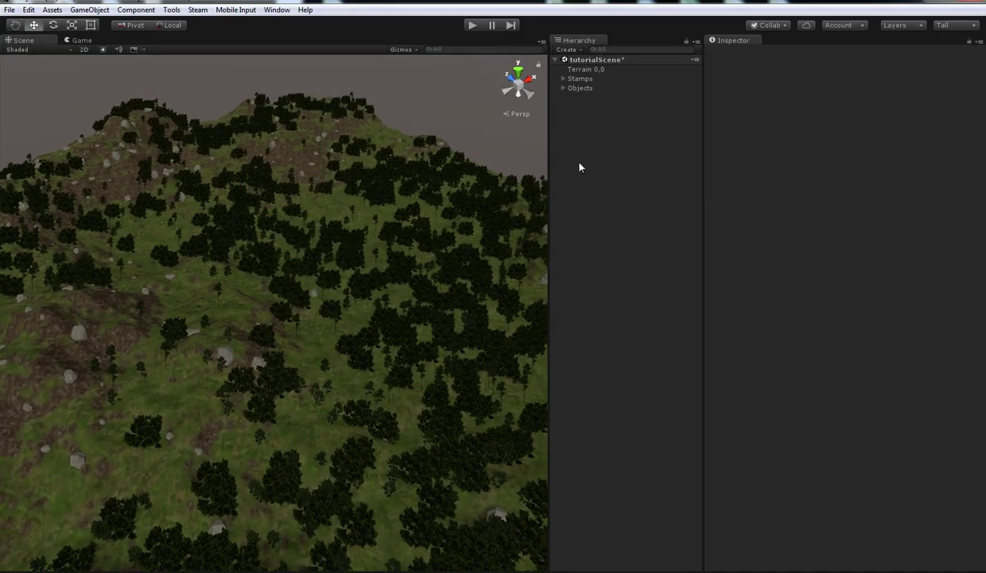
click(589, 69)
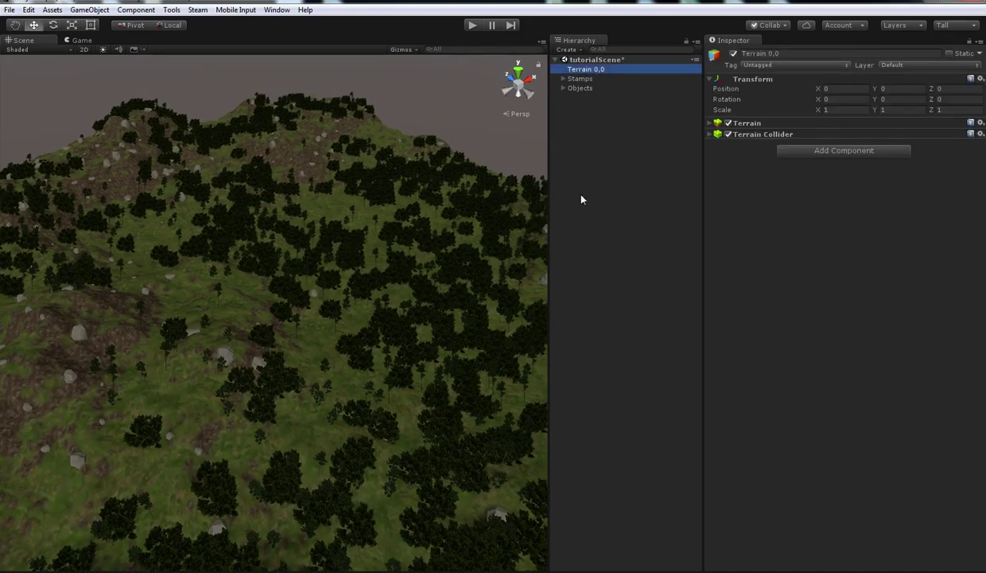
click(592, 97)
click(579, 88)
right_drag(292, 221, 187, 252)
right_drag(263, 288, 280, 225)
click(617, 227)
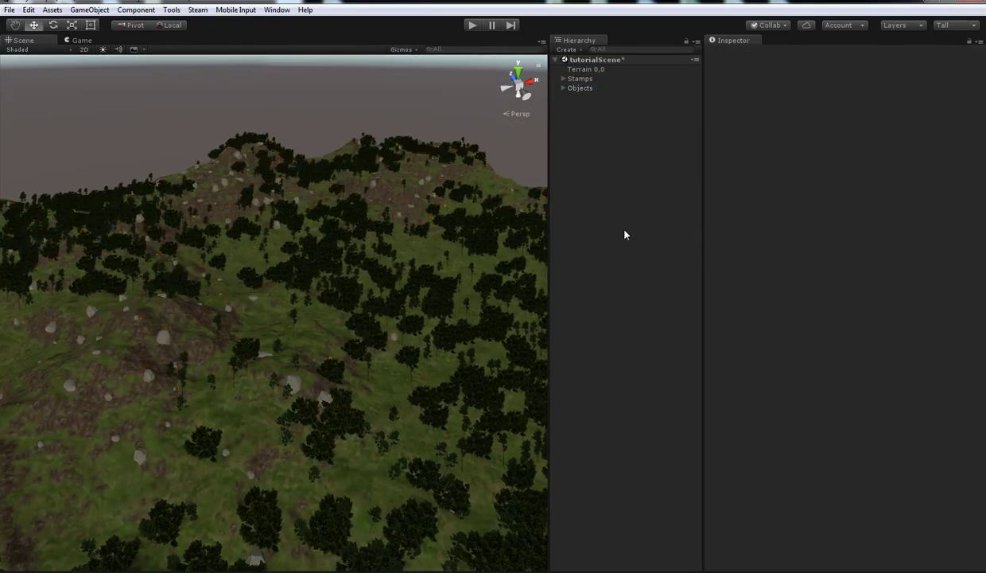
right_drag(379, 209, 539, 137)
click(589, 78)
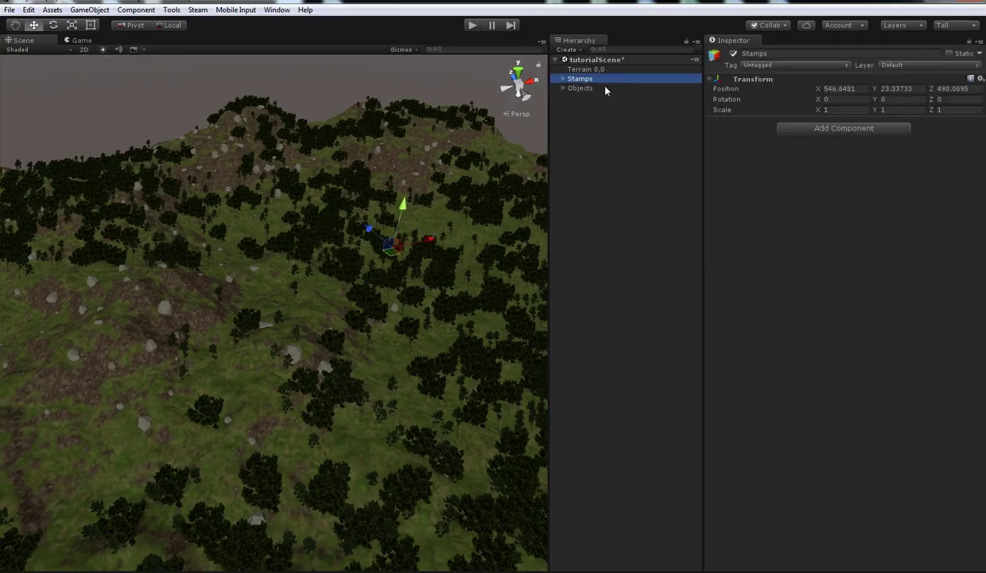
click(593, 124)
click(563, 78)
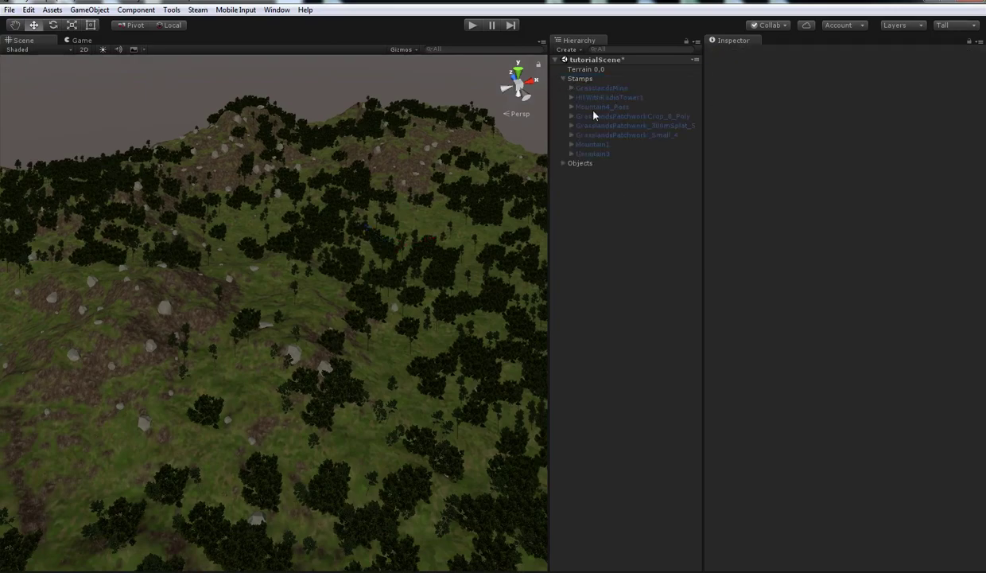
click(564, 79)
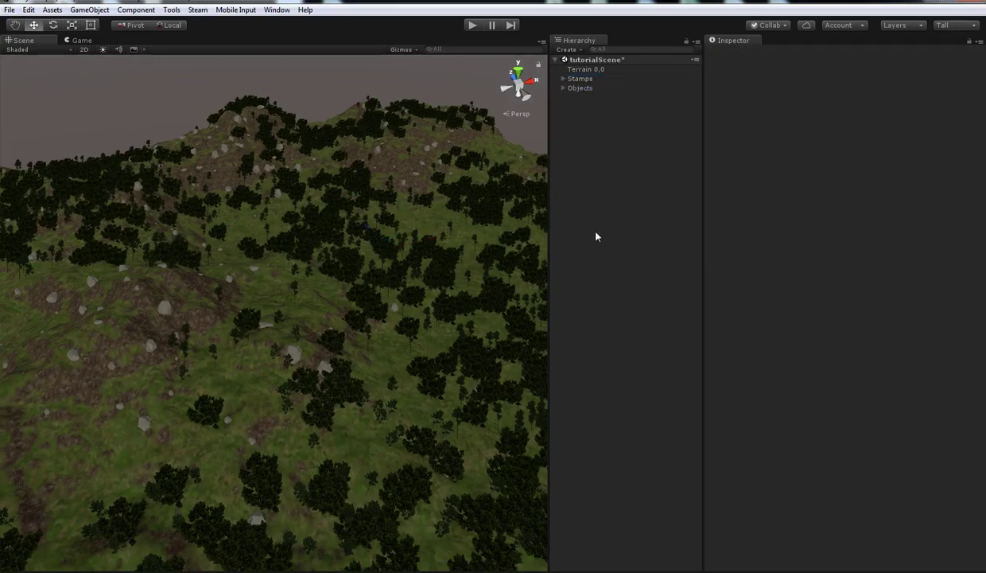
Add a Terrain Wrapper component to the Terrain 0,0 object
click(594, 70)
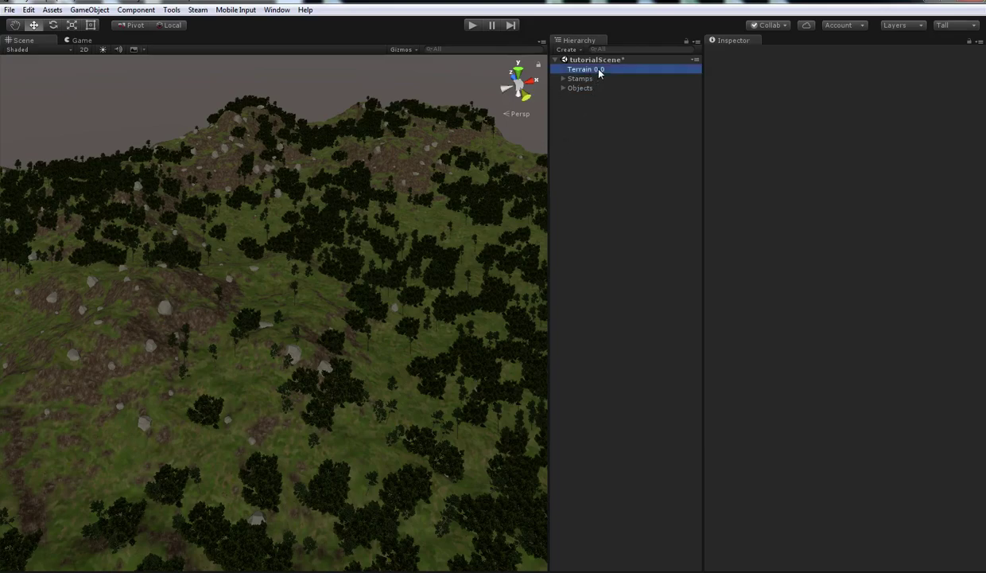
click(859, 153)
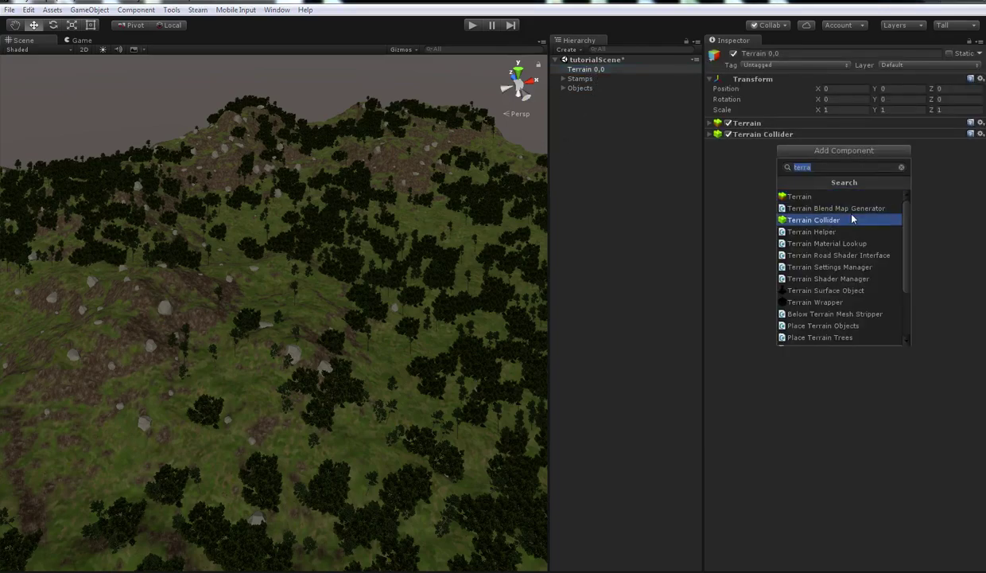
click(821, 302)
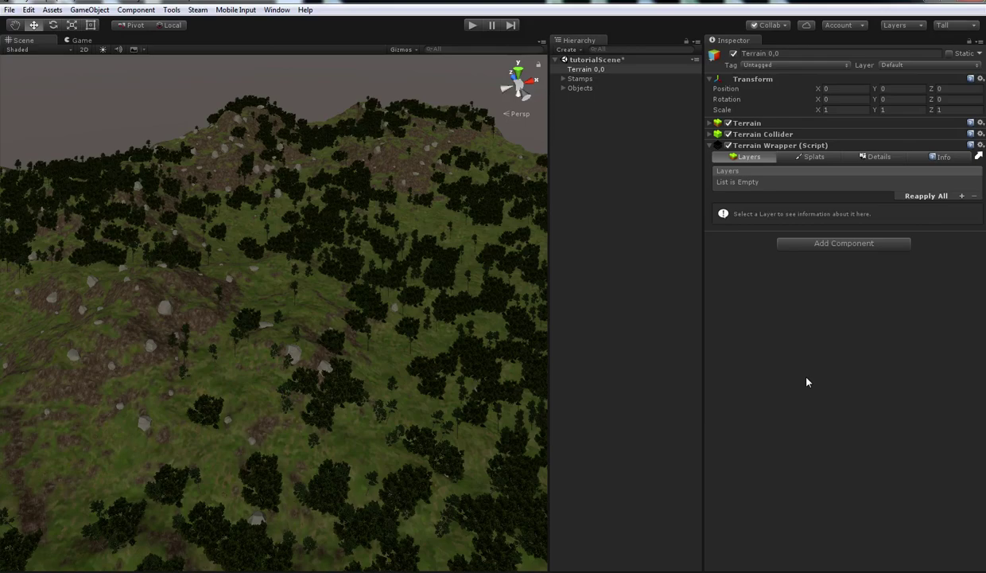
Add a new Terrain Layer to the Terrain Wrapper and name it Base Layer
click(963, 197)
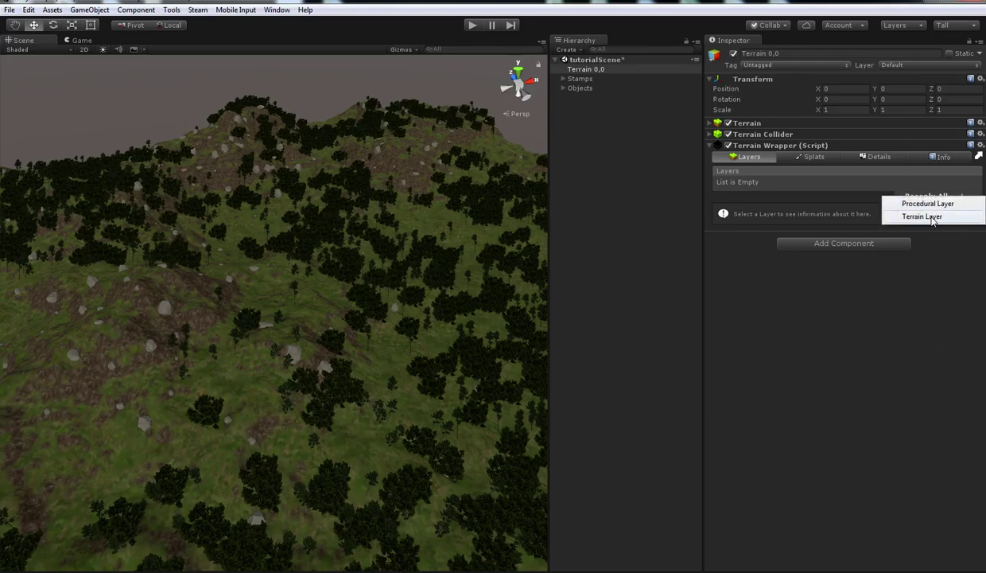
click(932, 218)
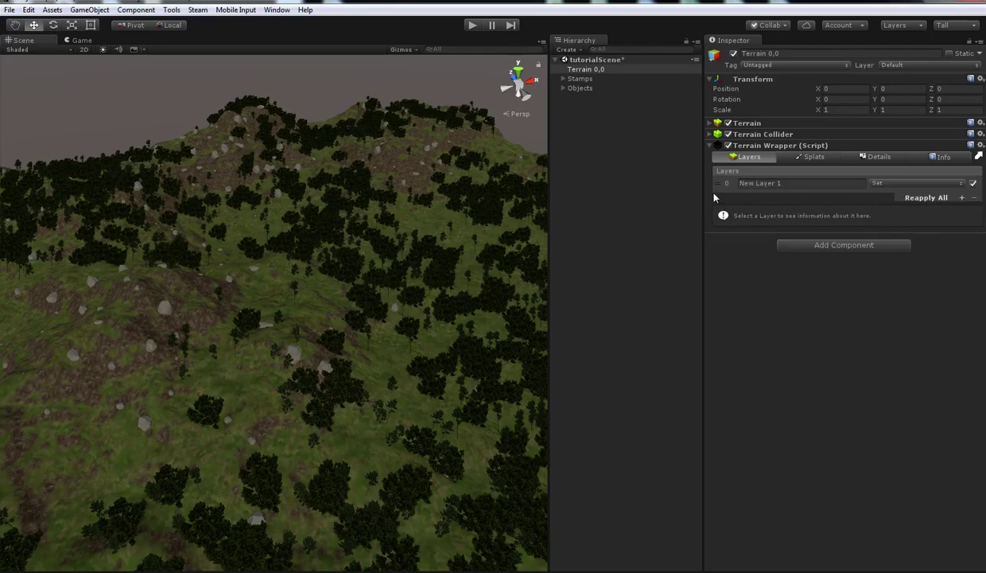
text(Base Layer)
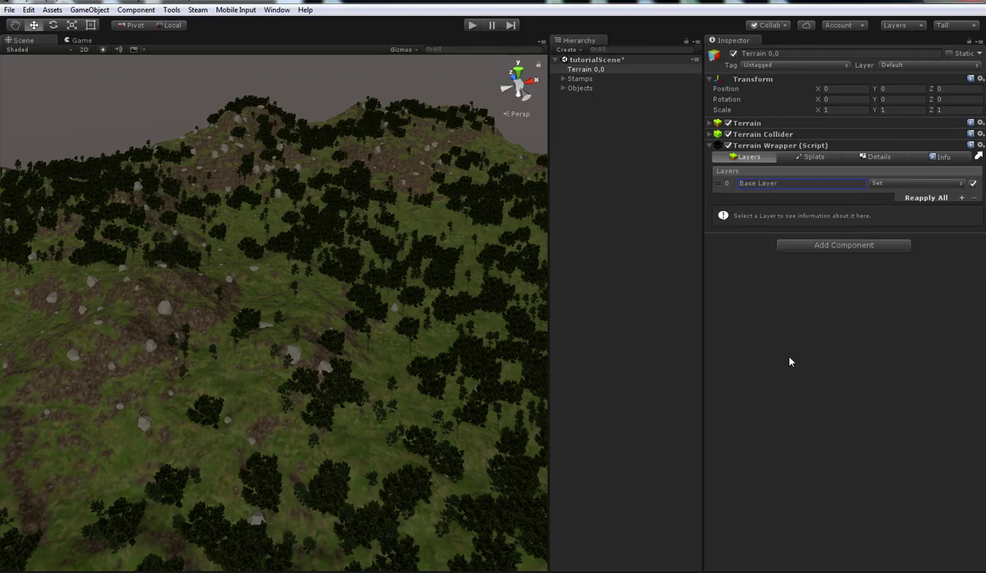
Update Base Layer from the current terrain, overwriting any existing layer data, and preview its captured height map
click(732, 184)
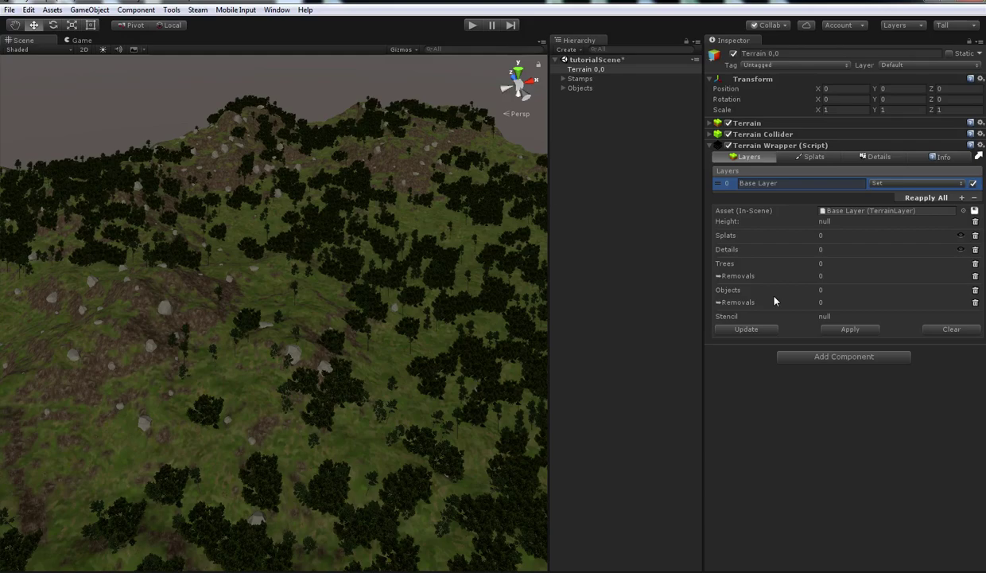
click(747, 330)
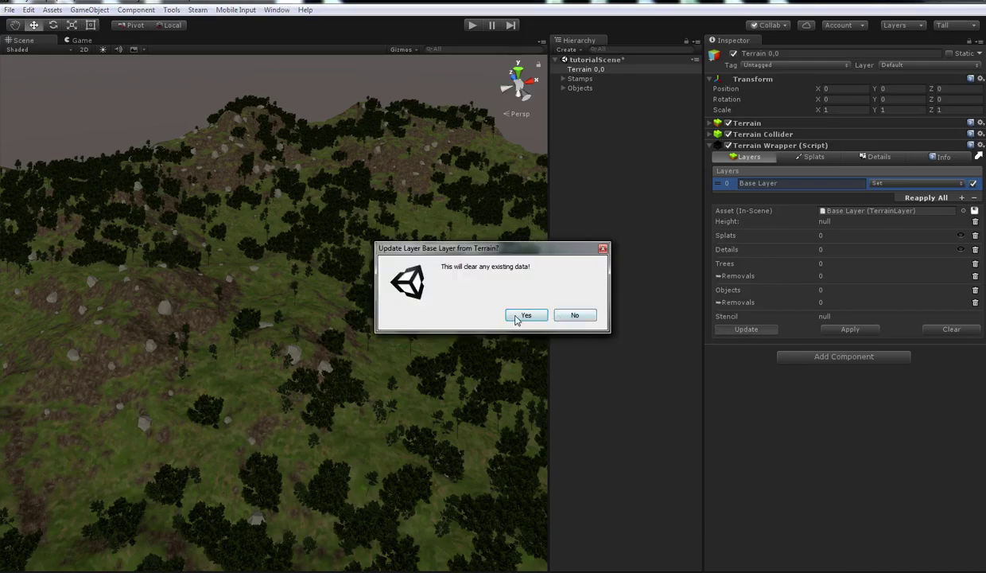
click(525, 316)
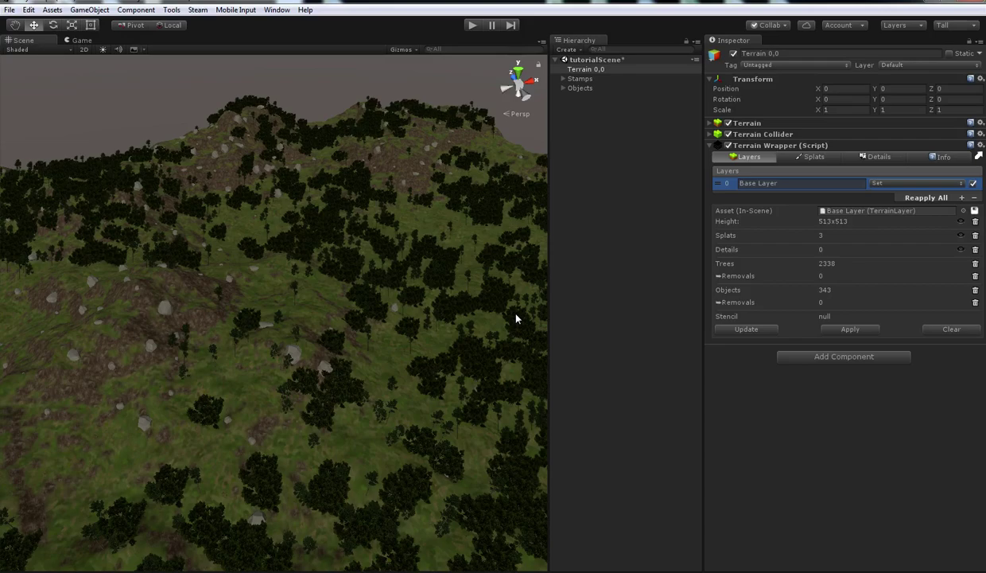
click(961, 223)
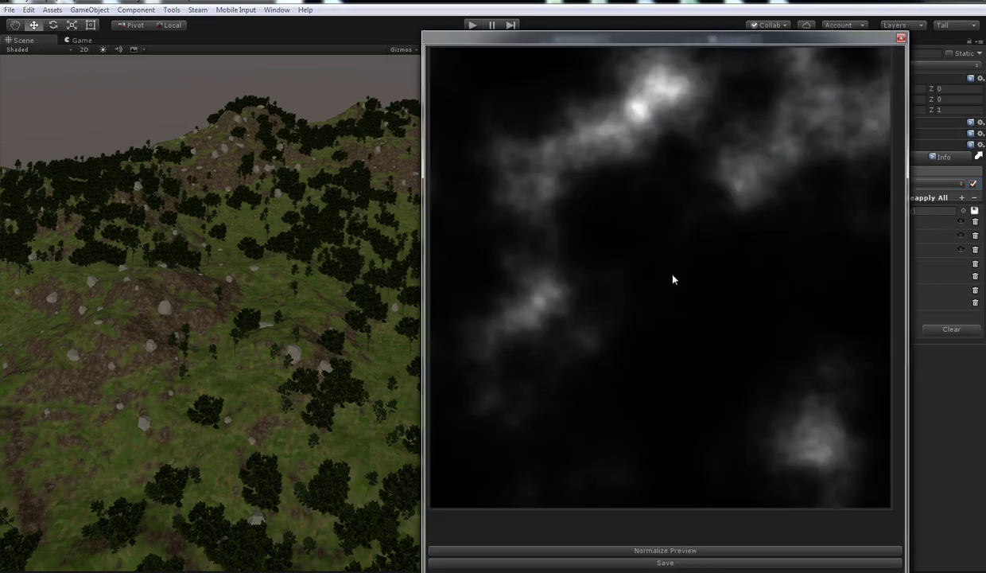
click(901, 38)
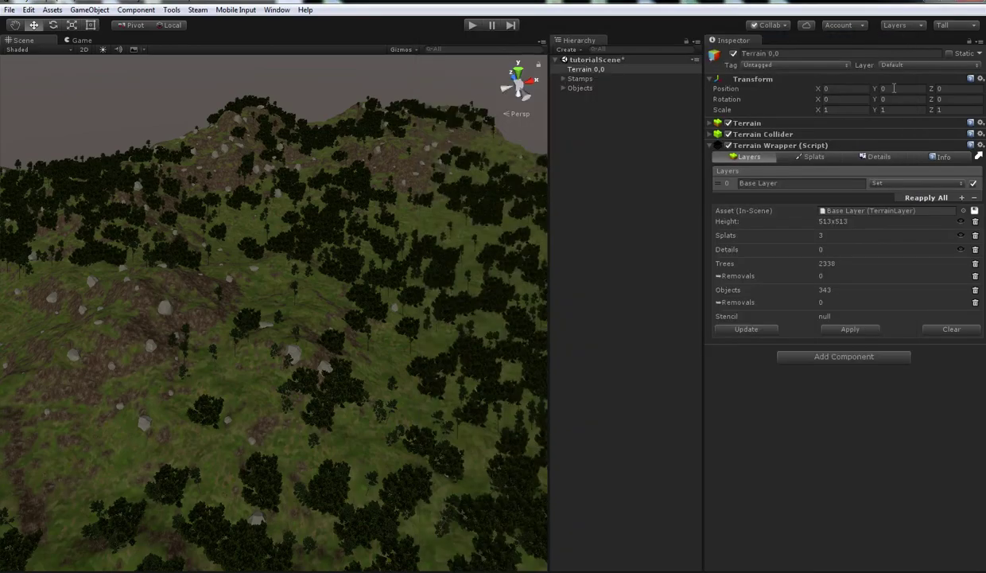
Delete the Objects group containing the rocks from the scene
right_drag(323, 279, 255, 158)
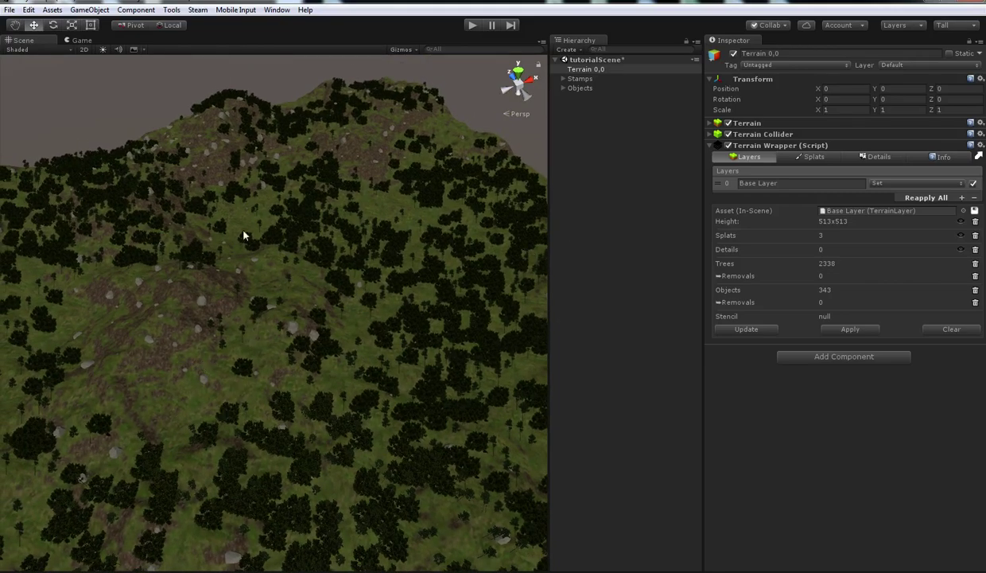
click(562, 136)
click(580, 88)
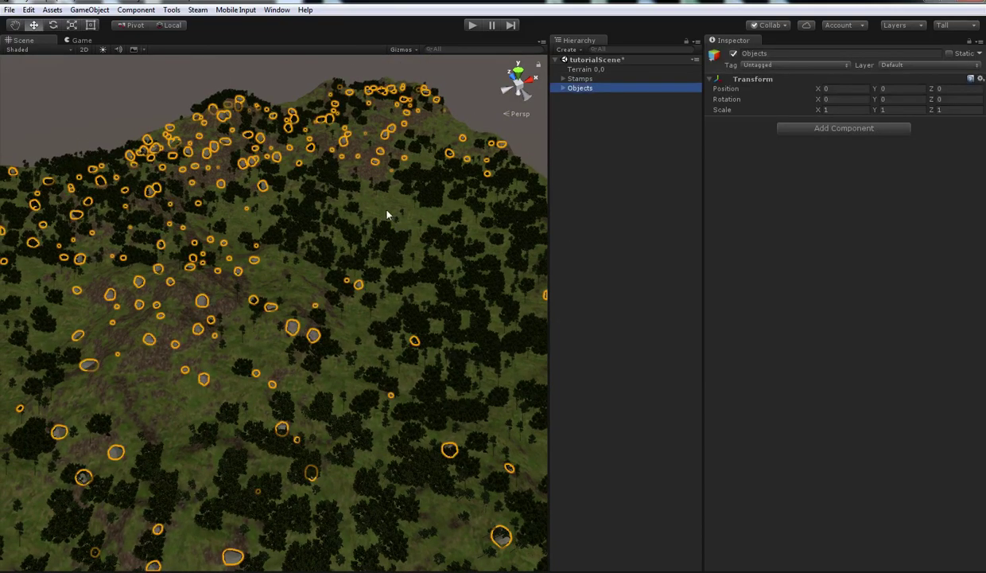
scroll(366, 220, up, 3)
key(Delete)
scroll(366, 250, down, 3)
Paint the solid red texture broadly across Terrain 0,0 with the soft round brush at size 100
click(368, 250)
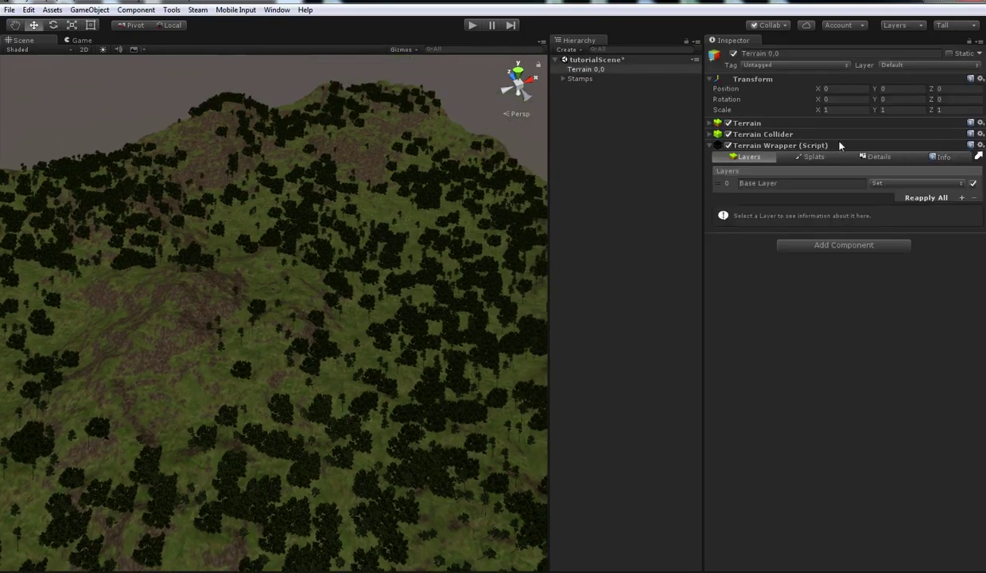
click(708, 123)
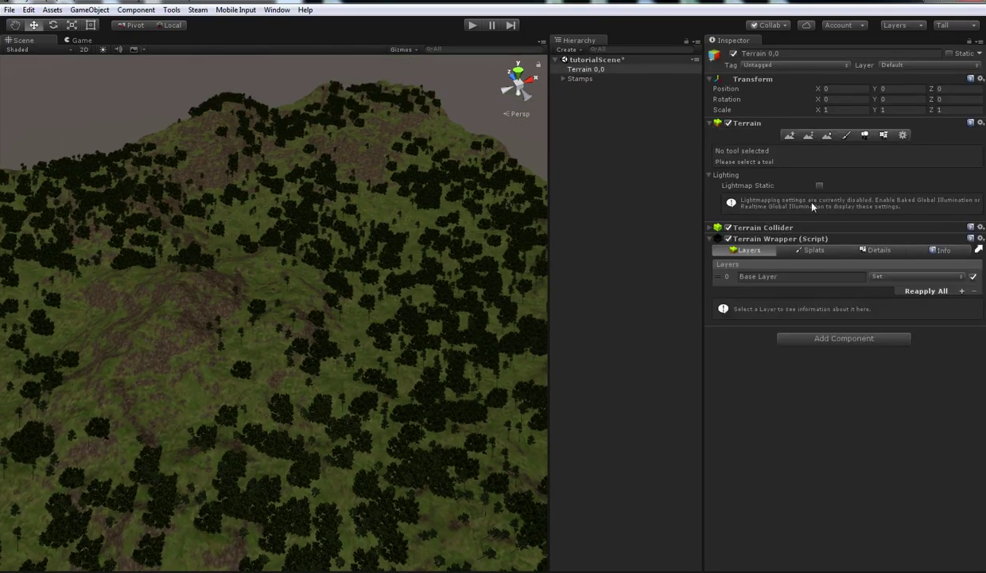
click(845, 136)
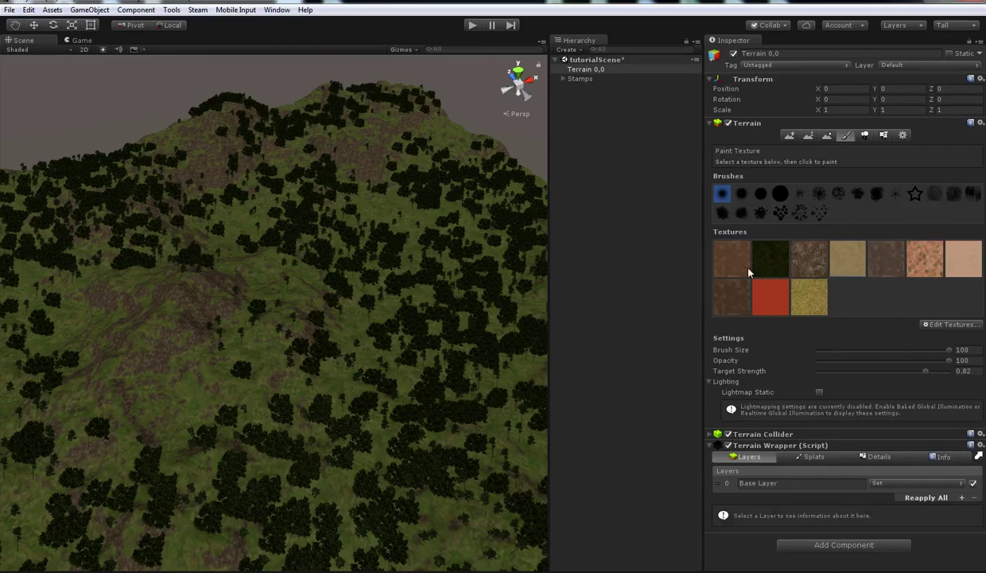
click(766, 316)
mouse_move(255, 209)
mouse_down()
mouse_move(77, 308)
mouse_move(231, 232)
mouse_move(353, 136)
mouse_move(521, 148)
mouse_up()
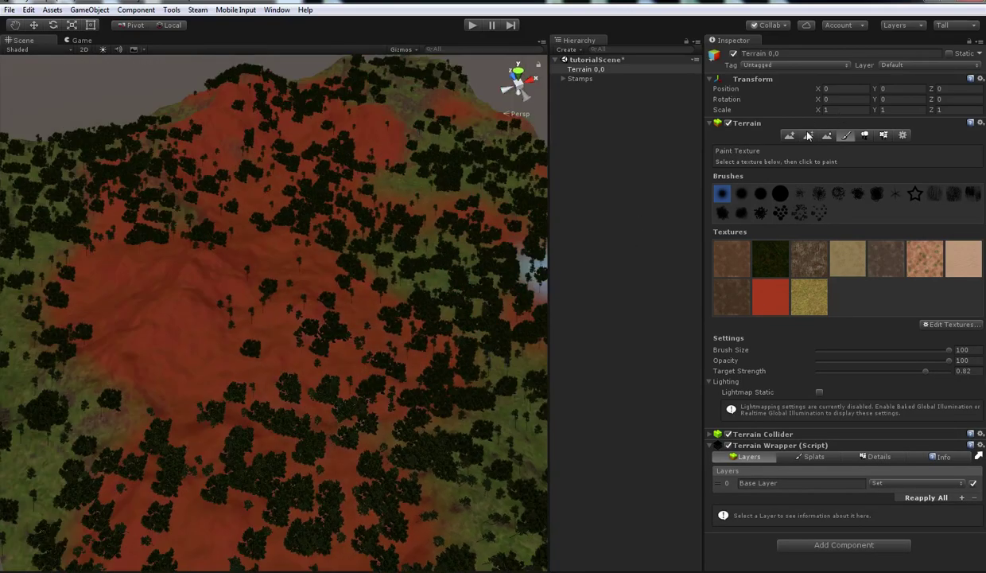
Raise parts of the red-painted terrain with the Paint Height tool at height 181 and brush size 100
click(808, 135)
mouse_move(374, 287)
mouse_down()
mouse_move(335, 288)
mouse_move(249, 206)
mouse_move(355, 211)
mouse_move(398, 199)
mouse_move(443, 266)
mouse_move(442, 319)
mouse_move(311, 316)
mouse_move(170, 272)
mouse_move(238, 342)
mouse_up()
alt+drag(344, 392, 342, 334)
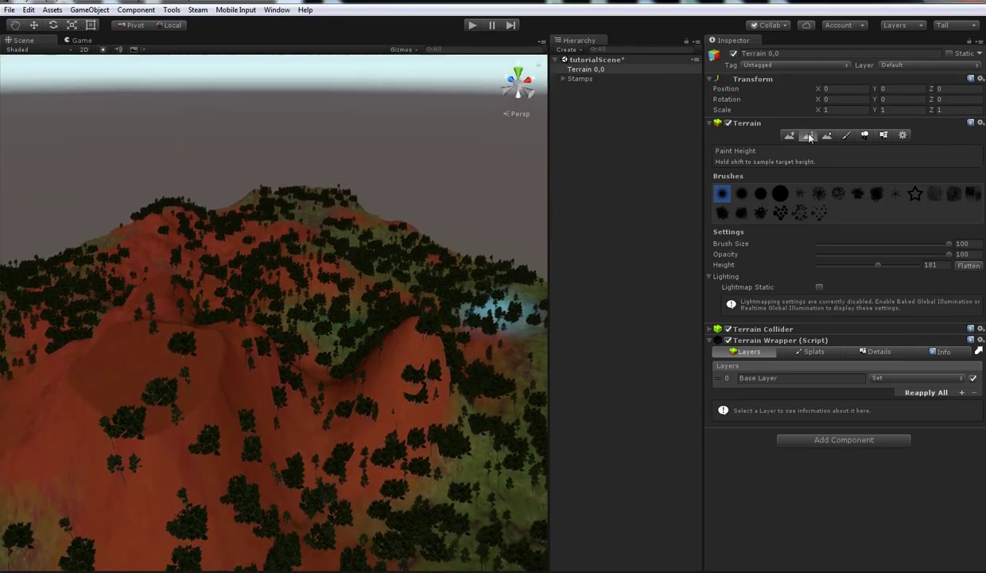
Erase the trees across the middle of the red-painted area and collapse the Terrain component
click(865, 134)
alt+drag(278, 397, 266, 264)
click(710, 123)
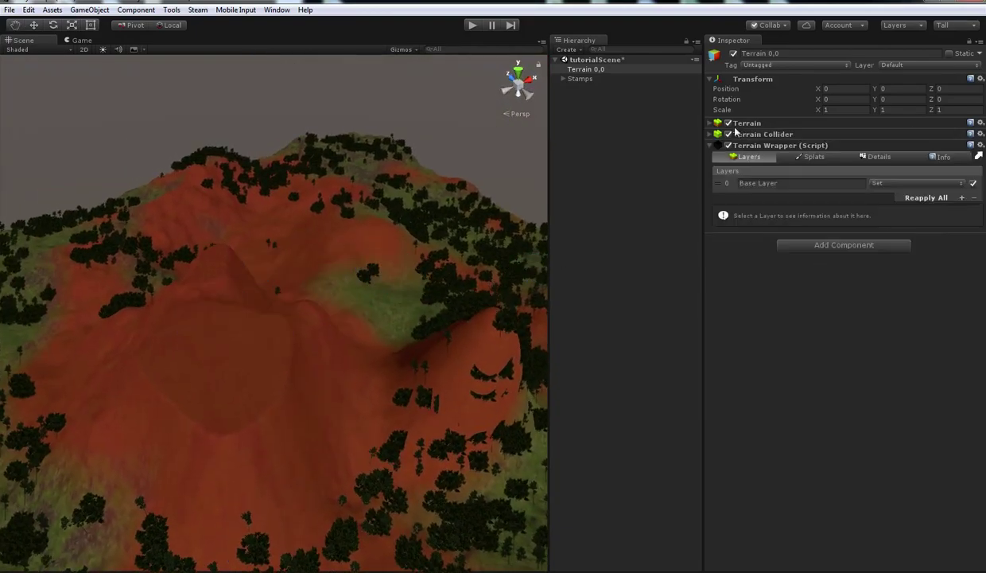
Apply Base Layer to the terrain to restore its stored heights, splats, trees and objects
click(730, 184)
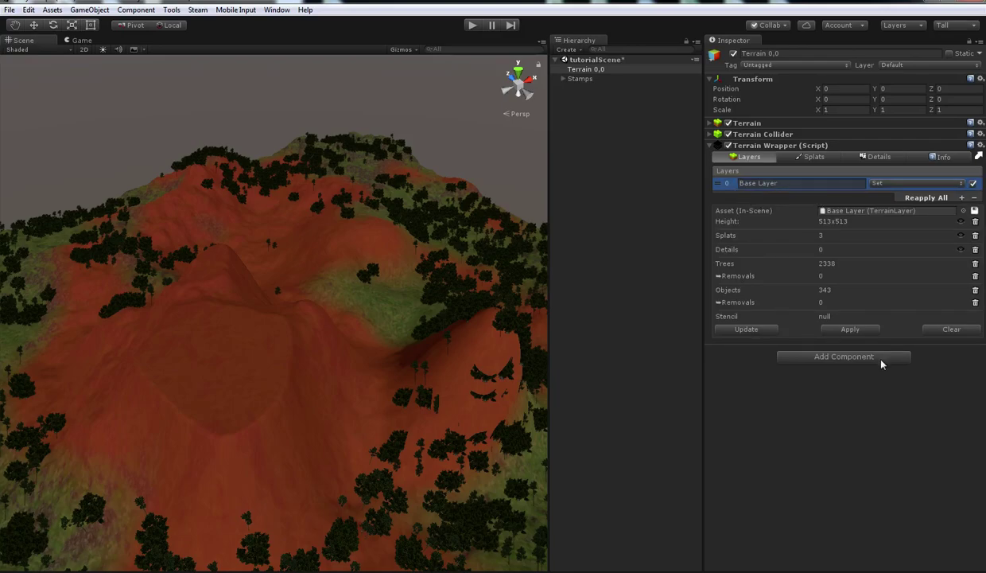
click(848, 329)
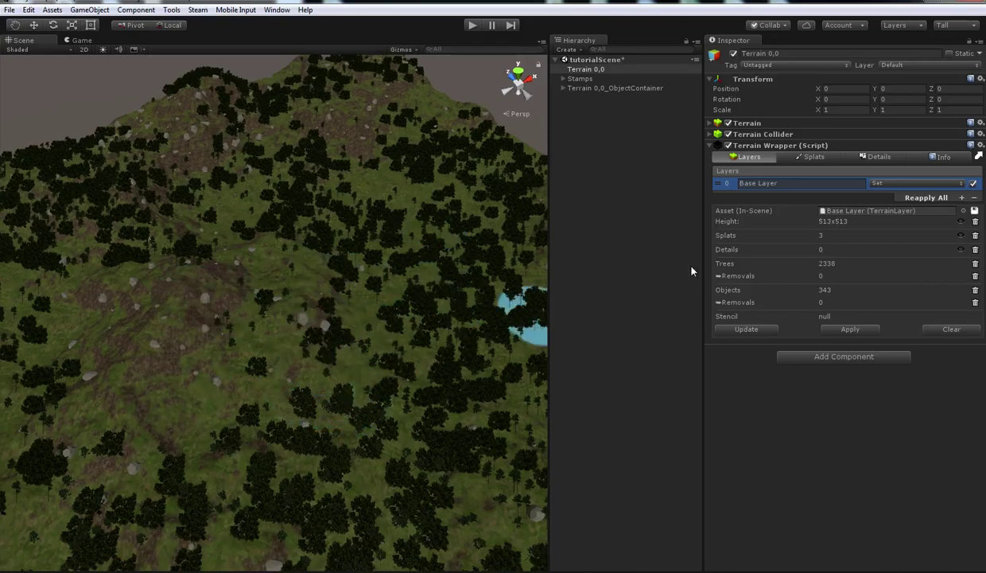
alt+drag(282, 257, 326, 256)
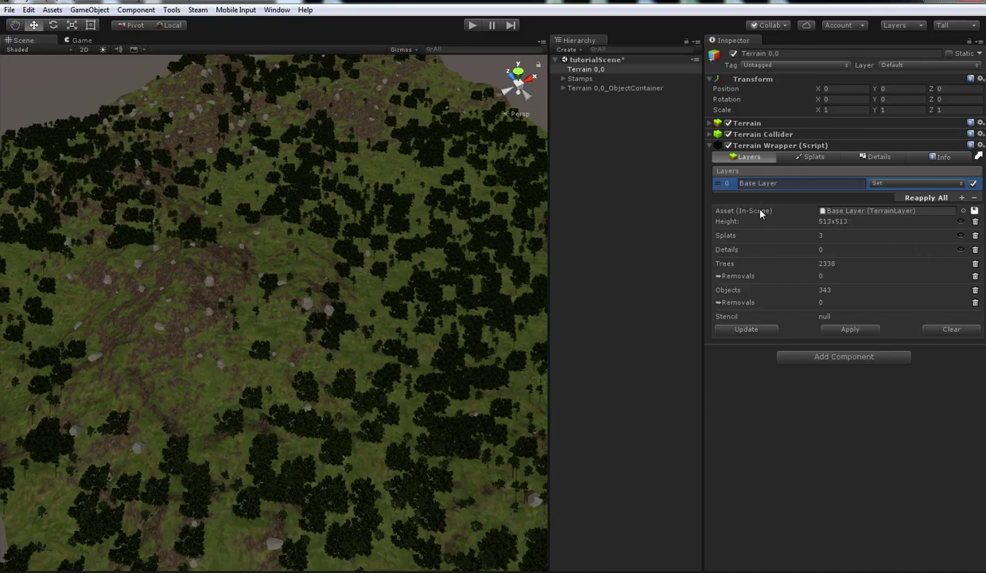
Save Base Layer to the project's Assets folder as Base Layer.asset, replacing the existing file
click(974, 212)
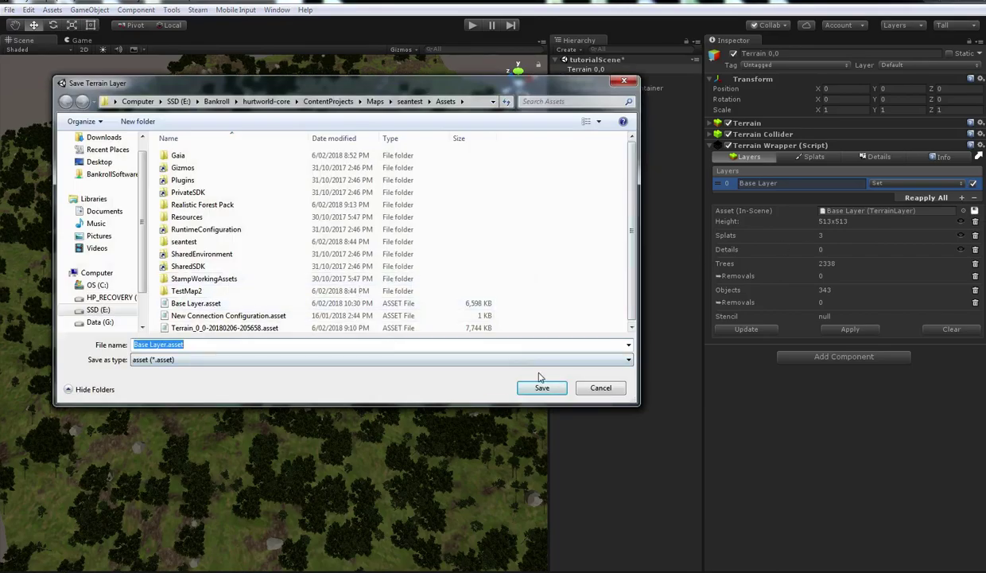
click(540, 387)
click(527, 298)
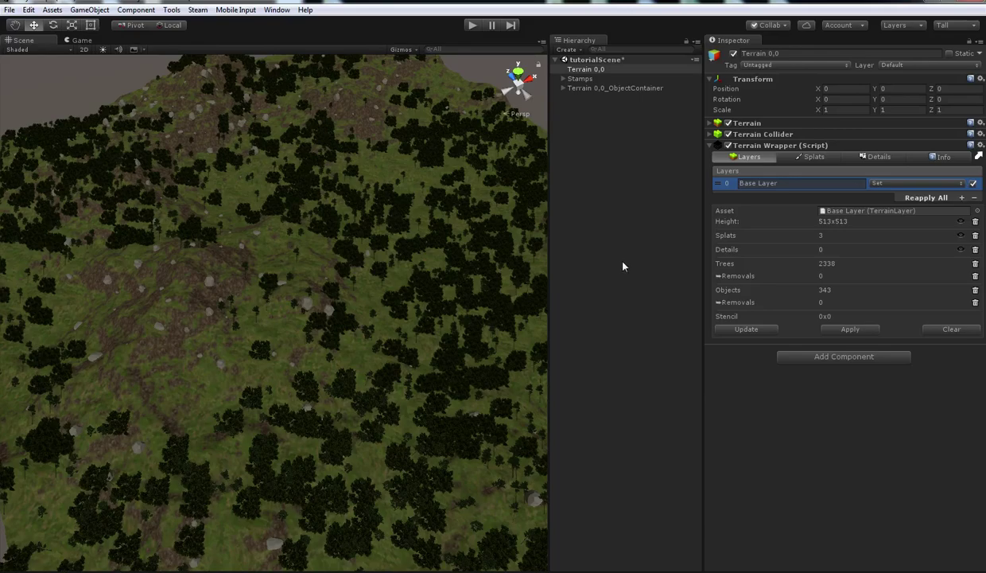
Activate the GrasslandsMine stamp inside the Stamps group and frame it in the scene view
click(638, 203)
click(563, 79)
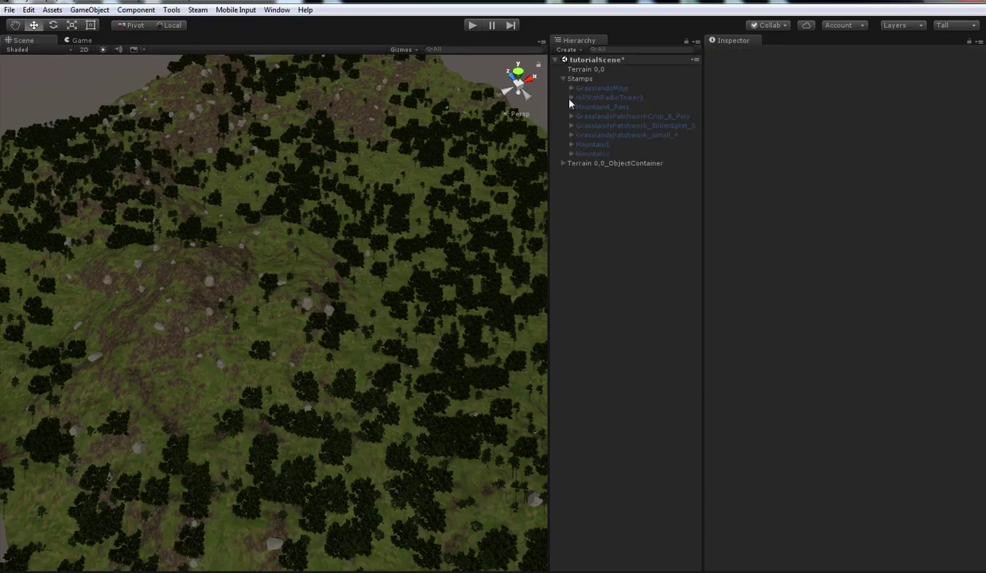
click(608, 88)
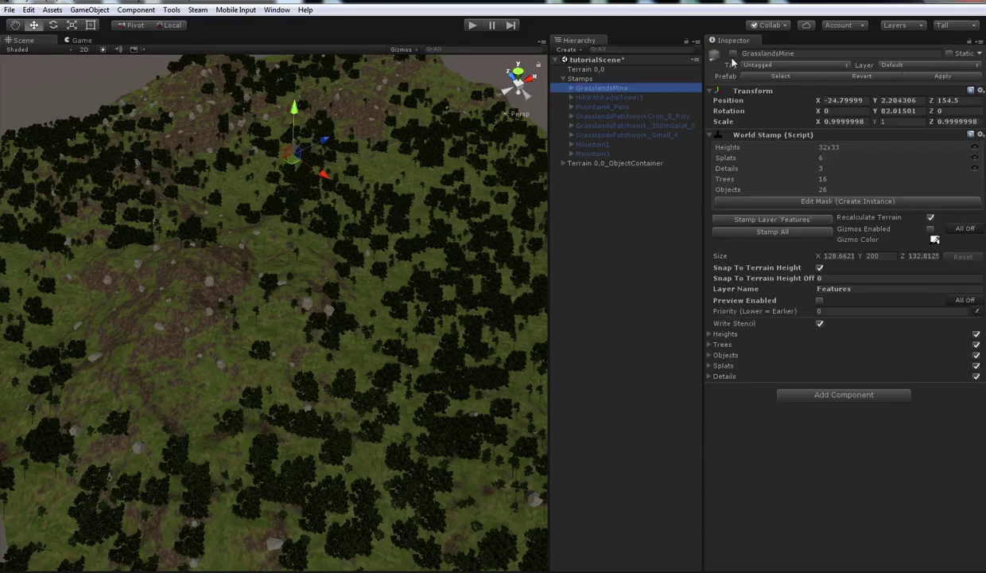
alt+drag(264, 347, 273, 310)
scroll(273, 310, up, 5)
alt+drag(330, 324, 295, 312)
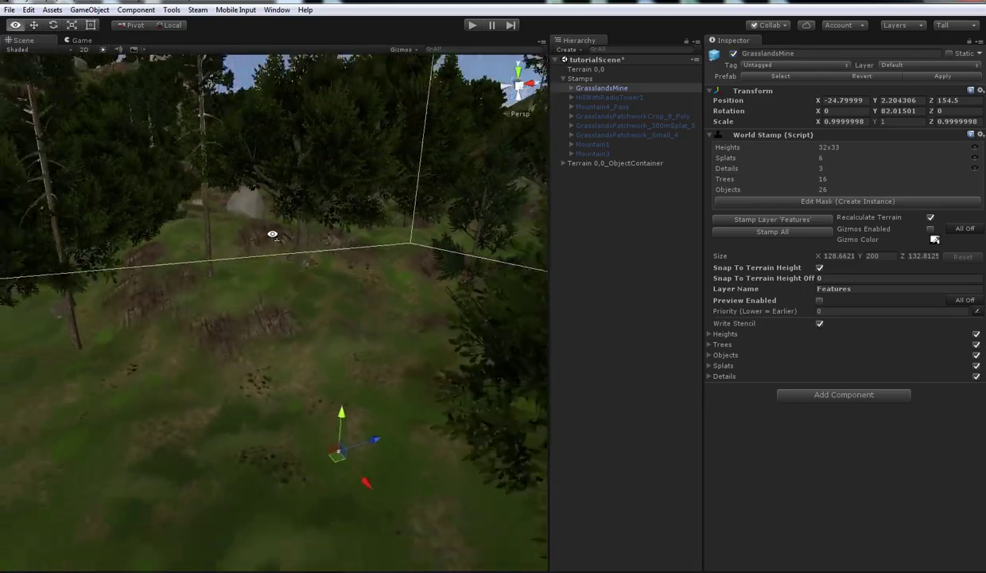
scroll(295, 312, down, 5)
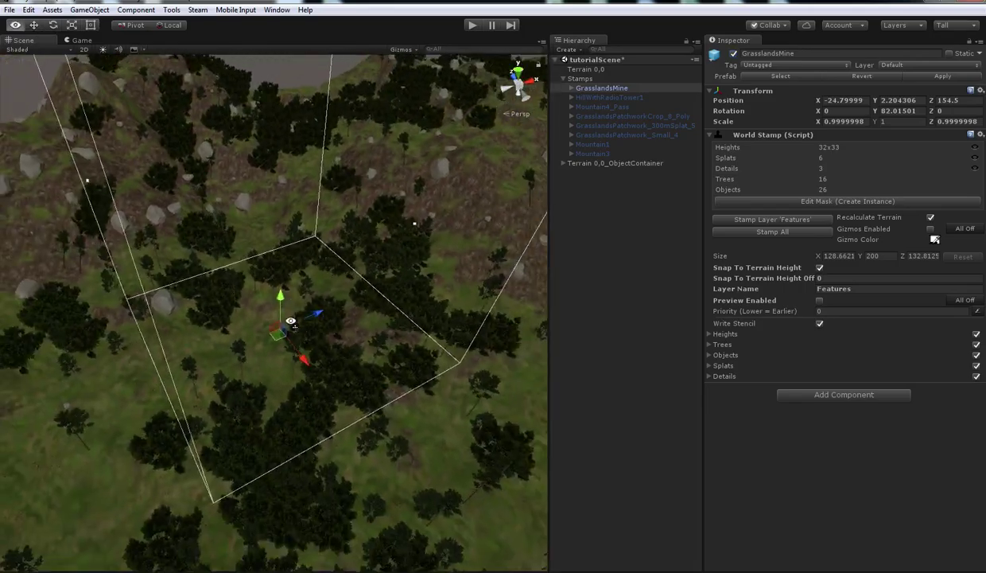
Assign the GrasslandsMine stamp to the Features layer and stamp that layer onto the terrain
alt+drag(353, 332, 393, 416)
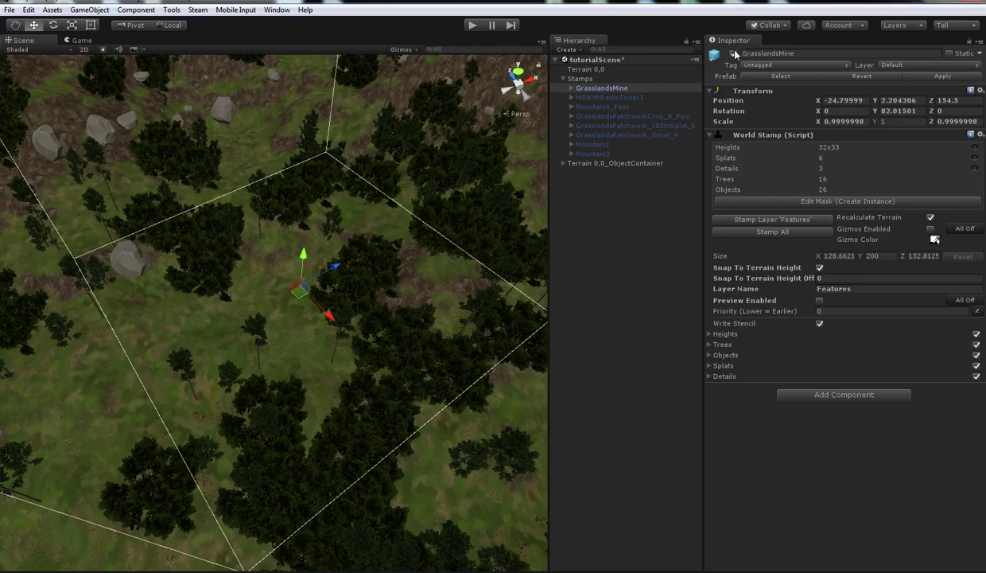
alt+drag(324, 280, 400, 315)
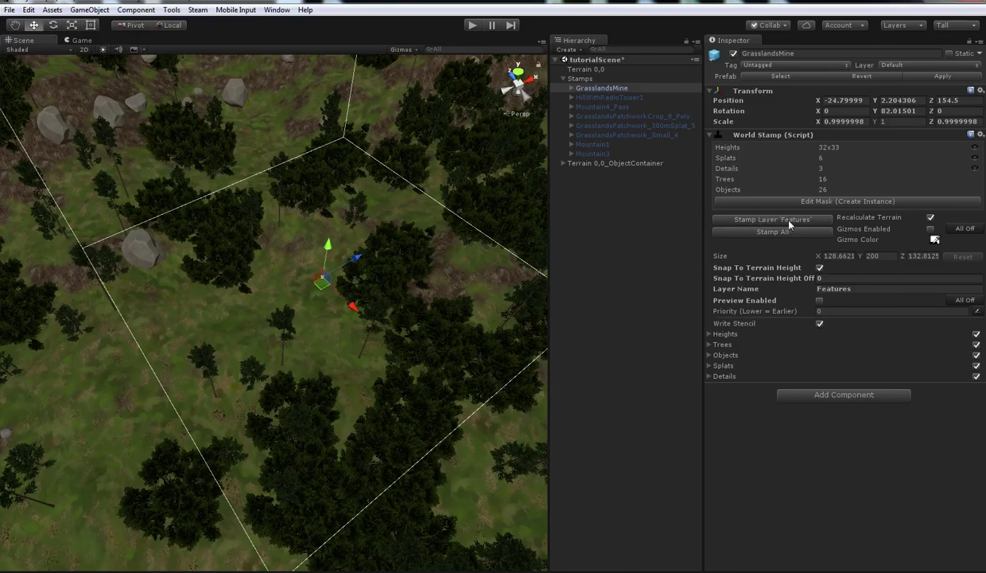
click(731, 288)
double_click(854, 288)
text(Features)
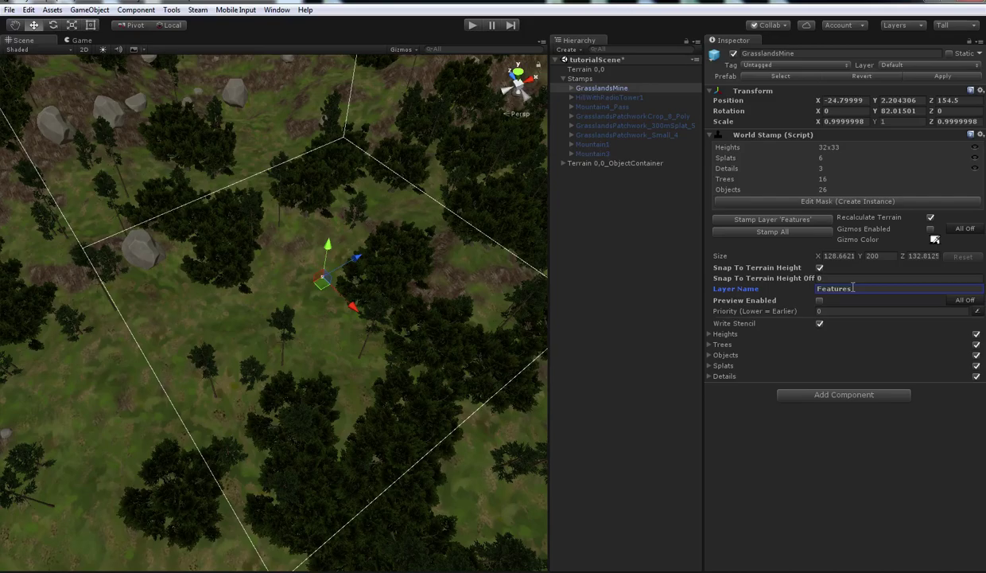
click(790, 223)
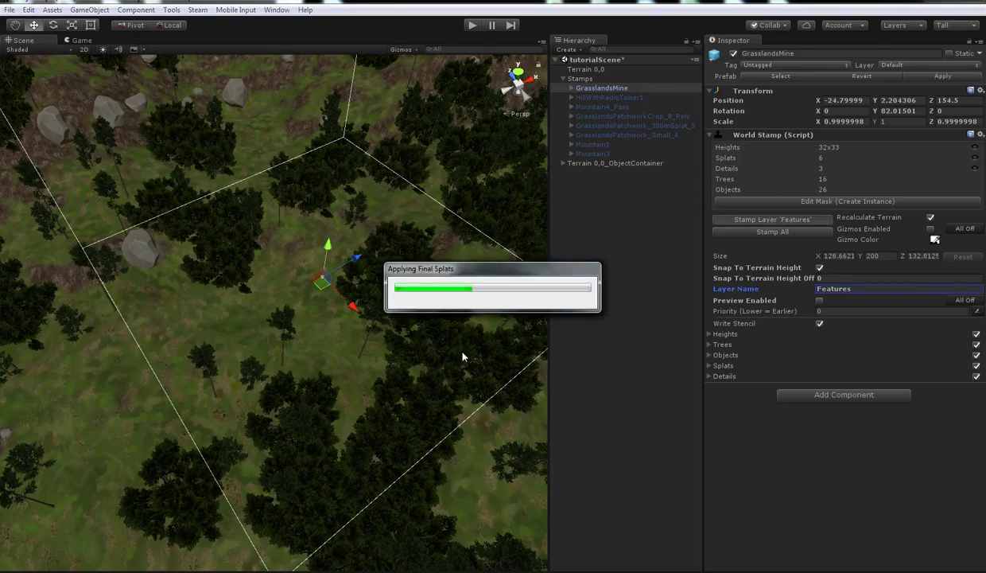
Examine the stamped mine up close and from above to check how it blends into the terrain
alt+drag(462, 352, 296, 229)
alt+drag(357, 376, 222, 298)
alt+drag(312, 334, 385, 293)
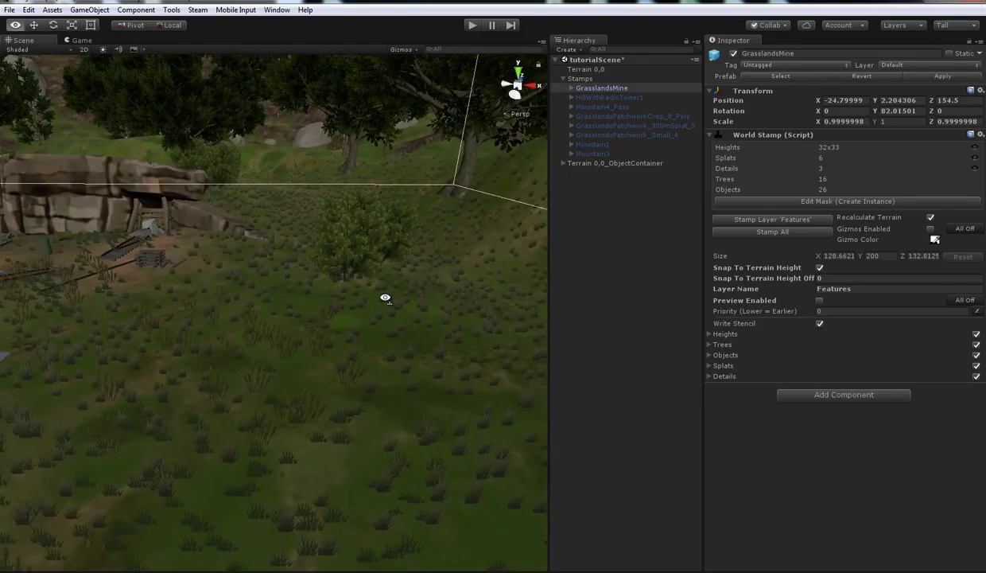
alt+drag(363, 253, 394, 382)
alt+scroll(410, 438, down, 8)
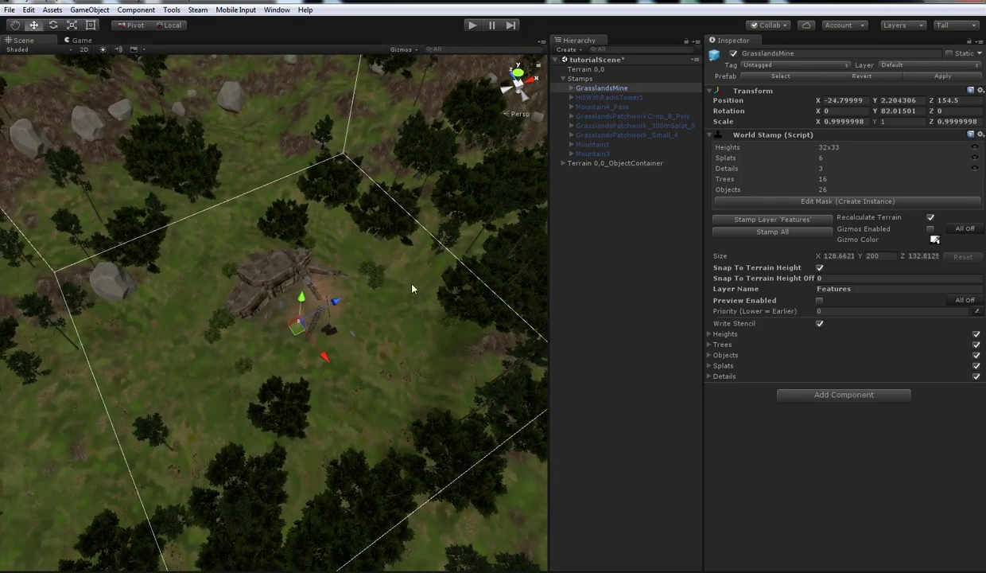
scroll(393, 359, up, 10)
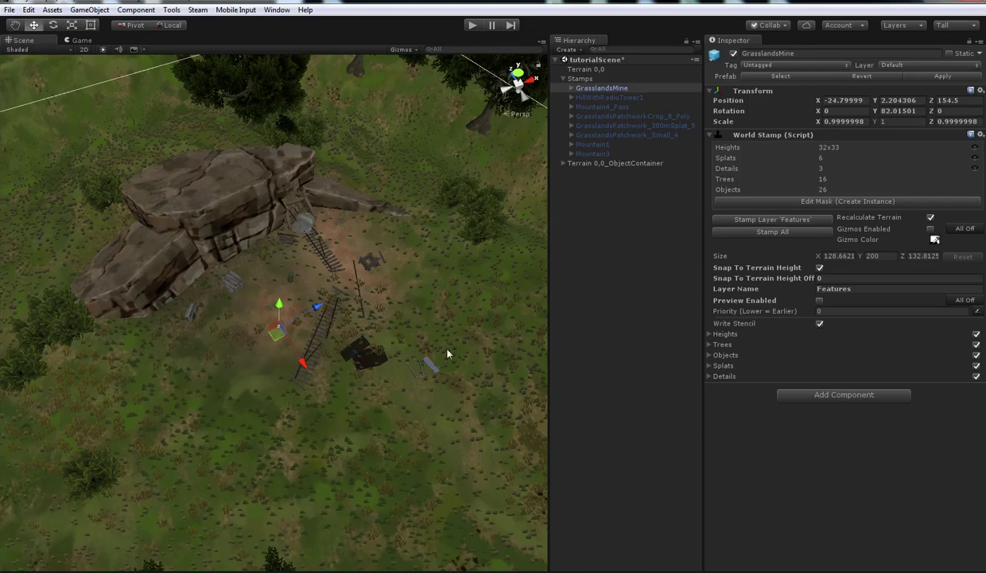
click(617, 272)
Activate the HillWithRadioTower1 stamp, frame it in the scene view and enable its preview
right_drag(247, 347, 208, 301)
key(s)
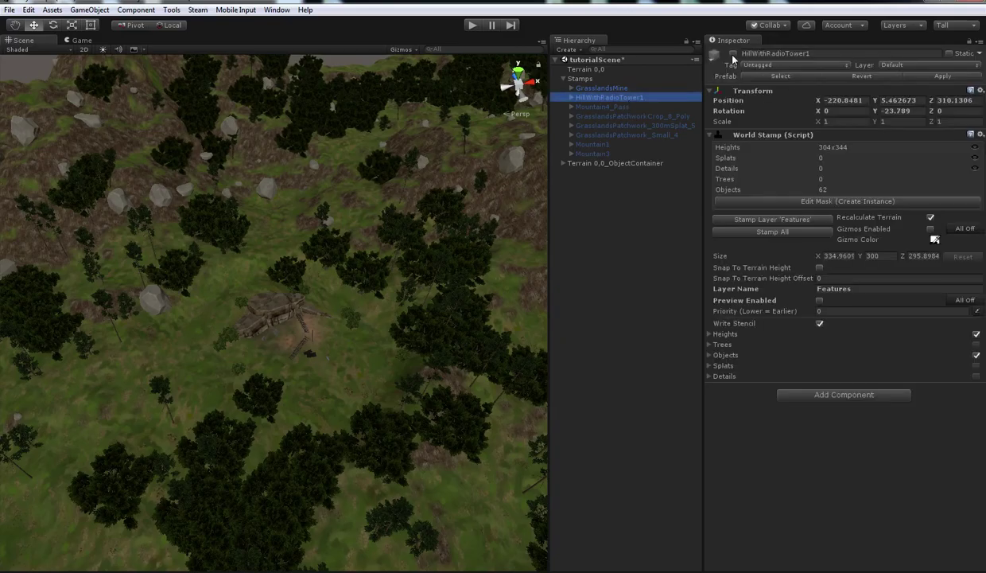
key(f)
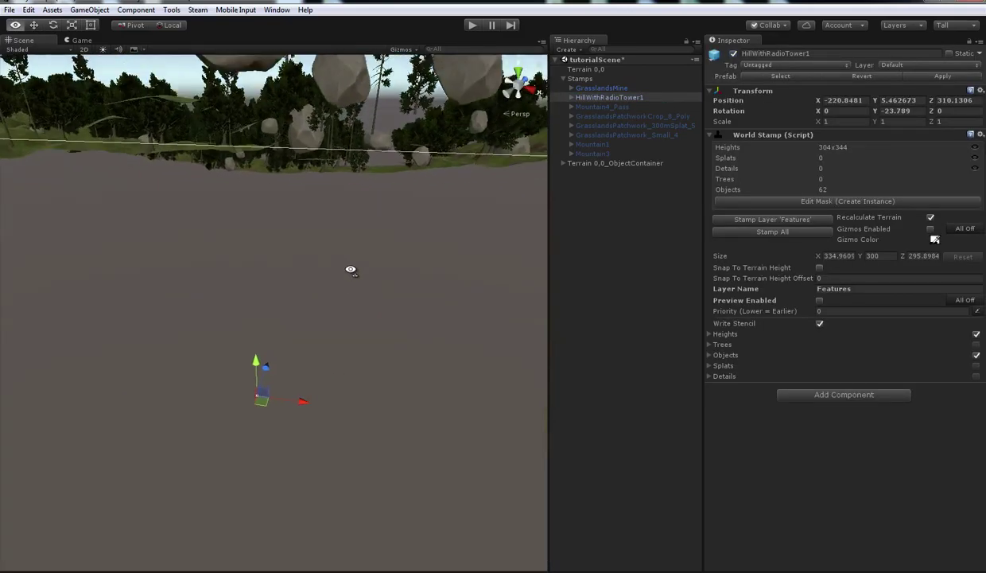
right_drag(348, 269, 445, 322)
click(820, 302)
Adjust the HillWithRadioTower1 stamp's height to a Y position of about 6.7 and stamp the Features layer
right_drag(371, 346, 278, 278)
drag(295, 277, 282, 155)
right_drag(313, 268, 311, 183)
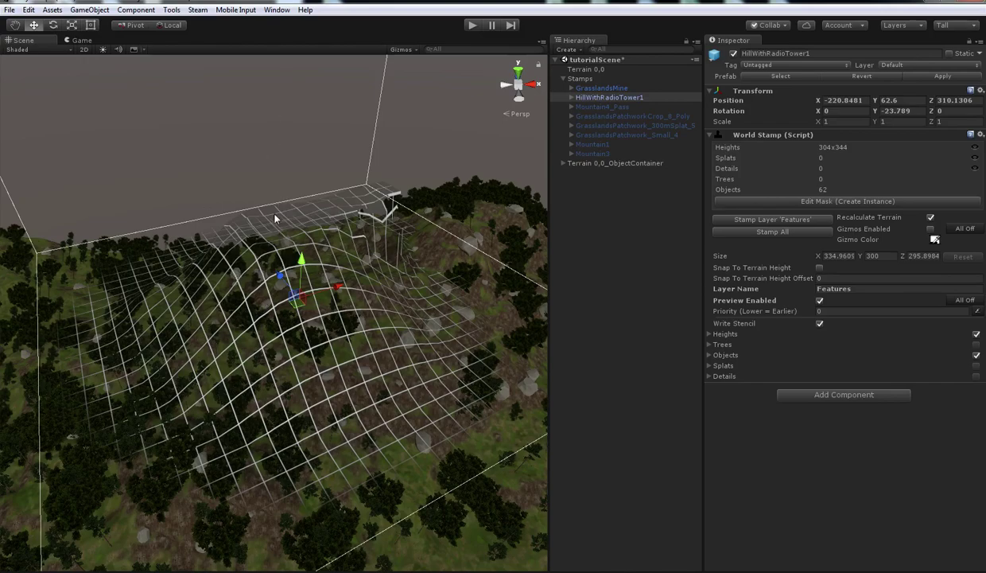
drag(304, 272, 311, 326)
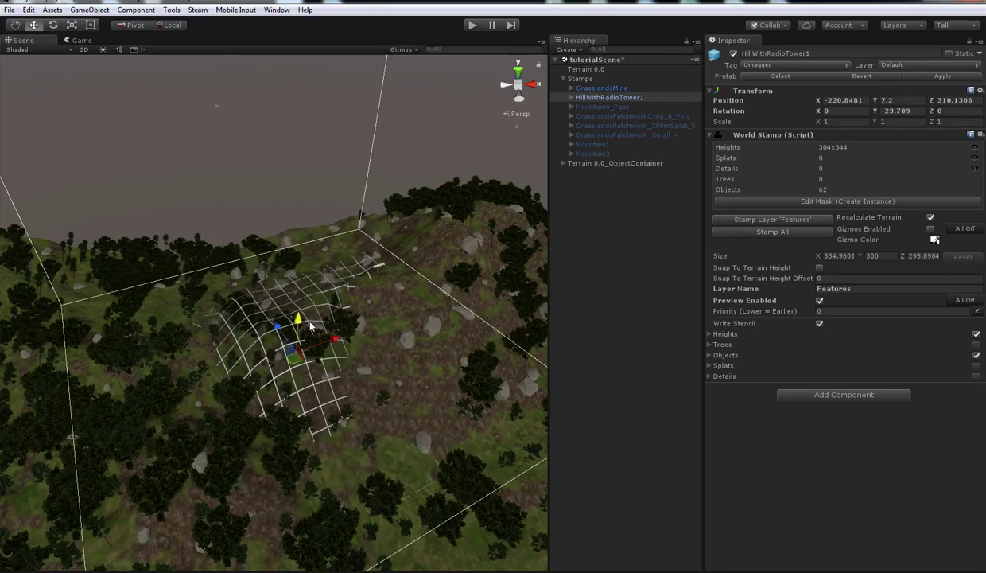
click(771, 222)
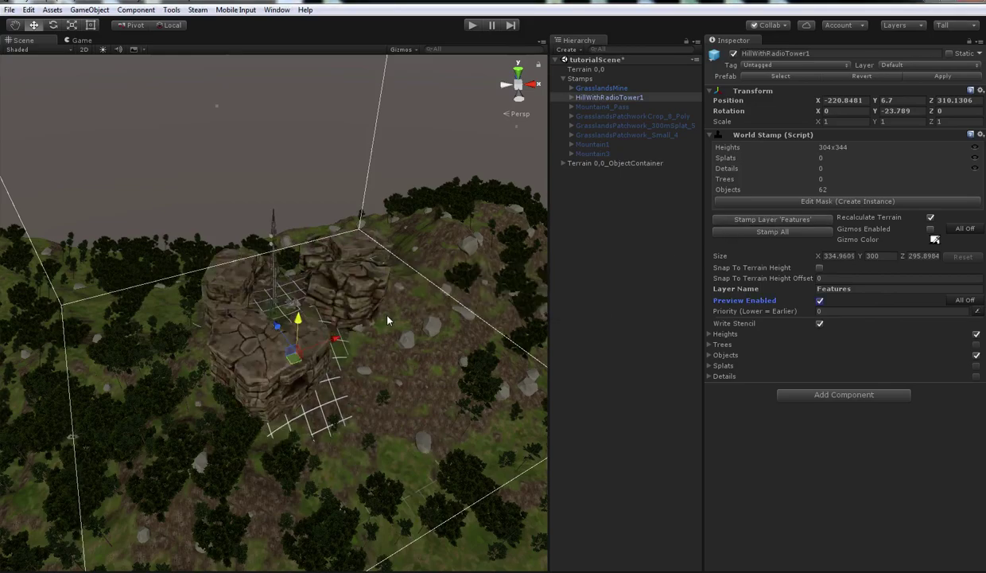
Inspect the stamped radio tower and disable the preview of HillWithRadioTower1
click(648, 289)
alt+drag(334, 310, 275, 283)
click(585, 96)
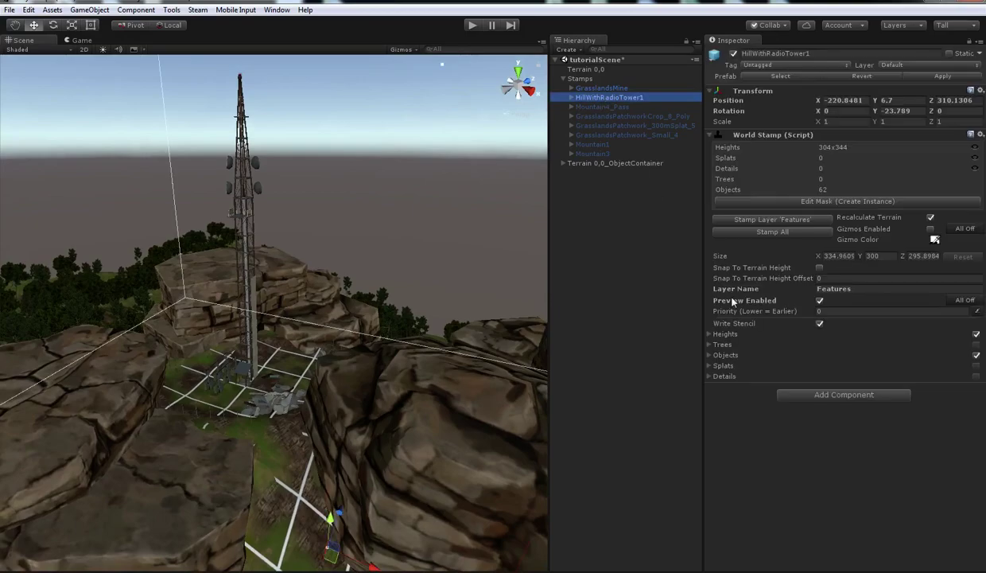
click(821, 300)
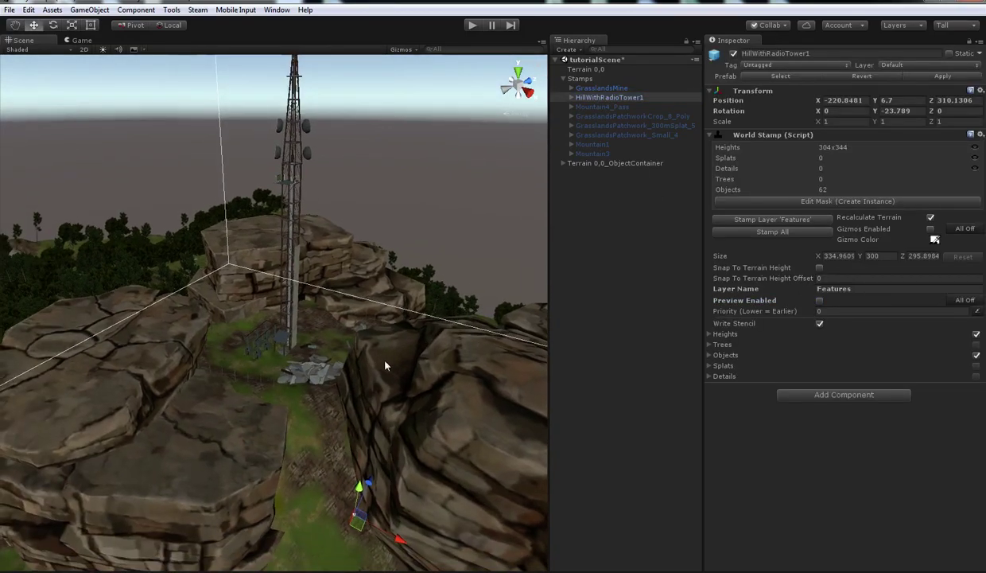
Move HillWithRadioTower1 to about X -230.7, Z 305.8, rotate it to about -31.9° around Y, and restamp the Features layer
click(558, 279)
alt+drag(509, 274, 337, 270)
right_drag(336, 271, 292, 341)
click(636, 96)
right_drag(414, 263, 424, 275)
drag(329, 309, 312, 310)
key(e)
drag(268, 364, 280, 370)
click(770, 233)
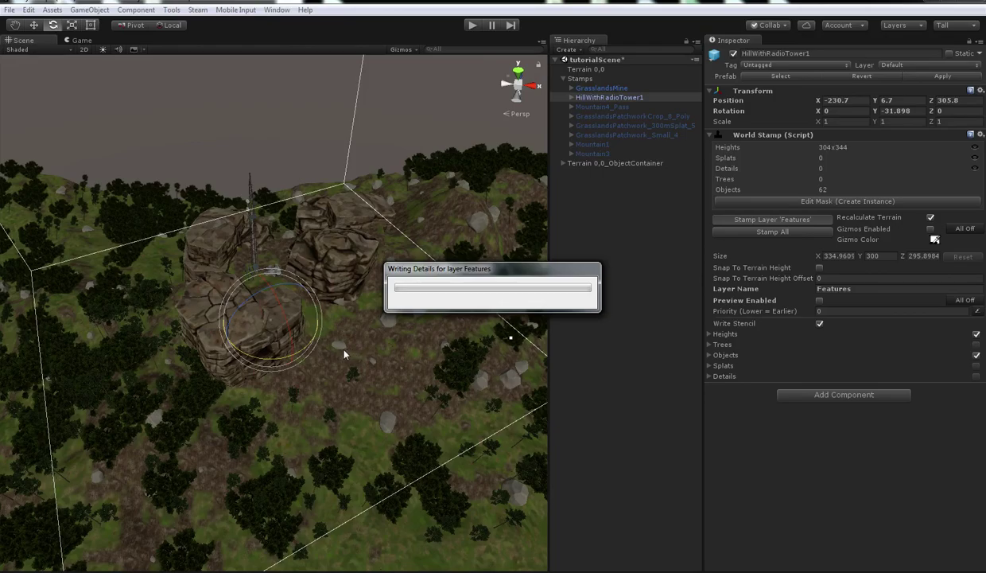
Activate the Mountain4_Pass stamp and the three GrasslandsPatchwork stamps, and stamp the Features layer
alt+drag(343, 354, 339, 327)
click(593, 107)
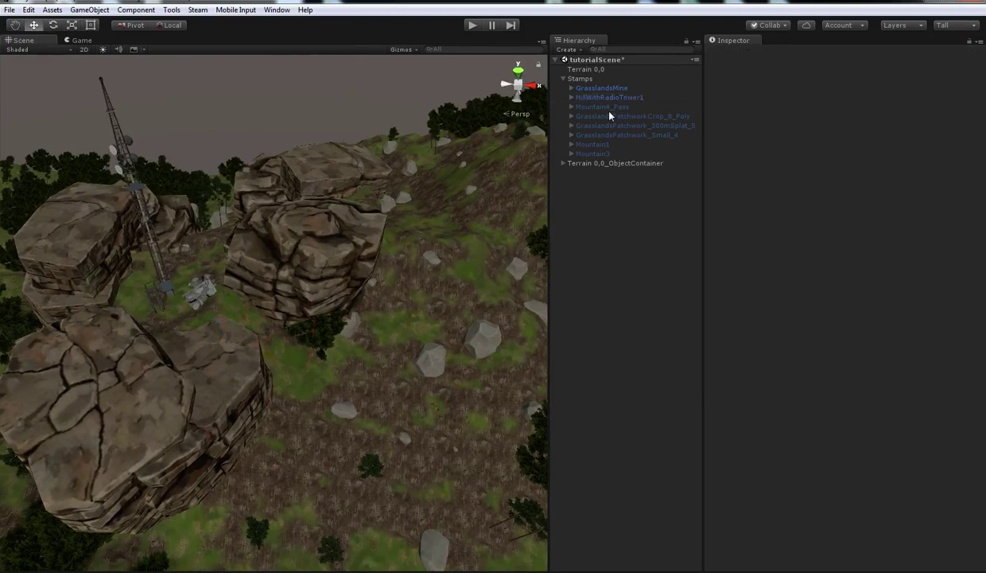
shift+click(620, 135)
alt+drag(313, 250, 621, 149)
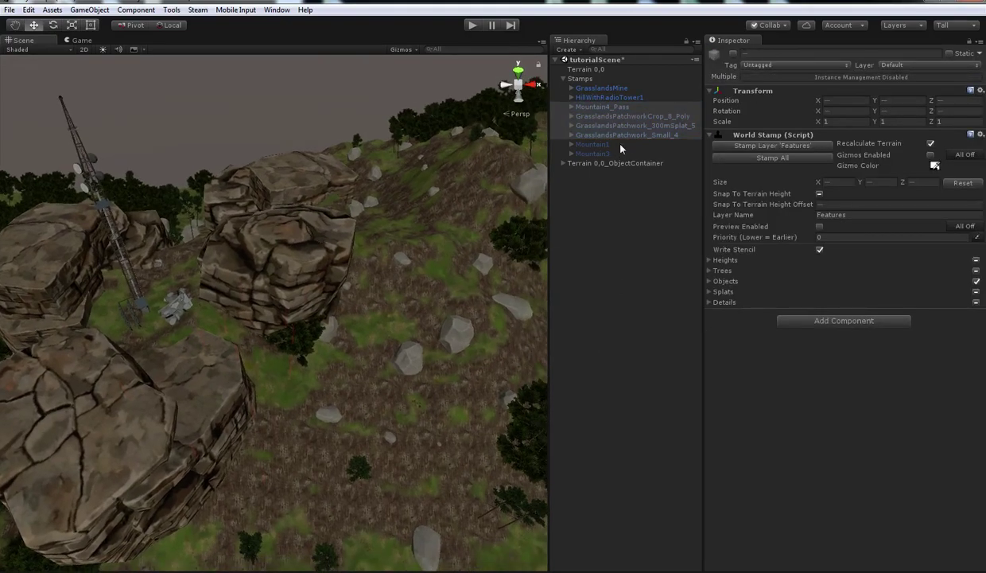
key(f)
alt+drag(334, 263, 318, 327)
click(644, 270)
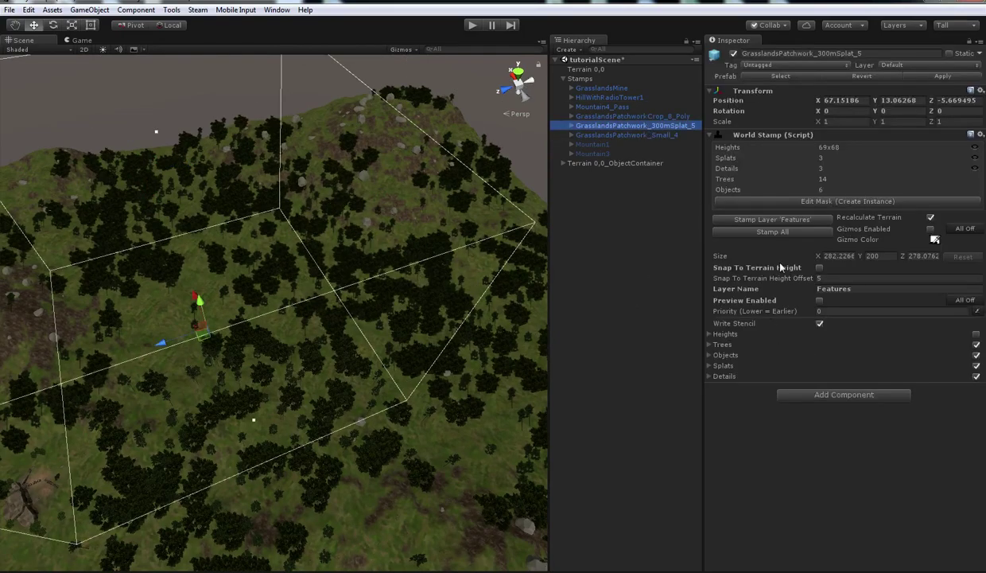
click(796, 229)
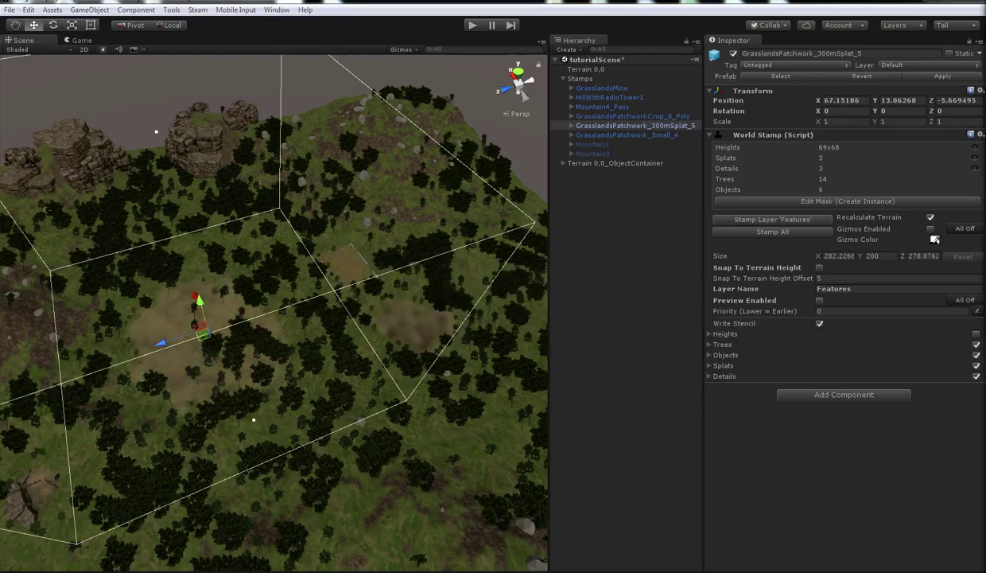
Frame the GrasslandsPatchwork_300mSplat_5 stamp and examine its large dirt clearing and trees
click(628, 382)
alt+drag(414, 335, 330, 335)
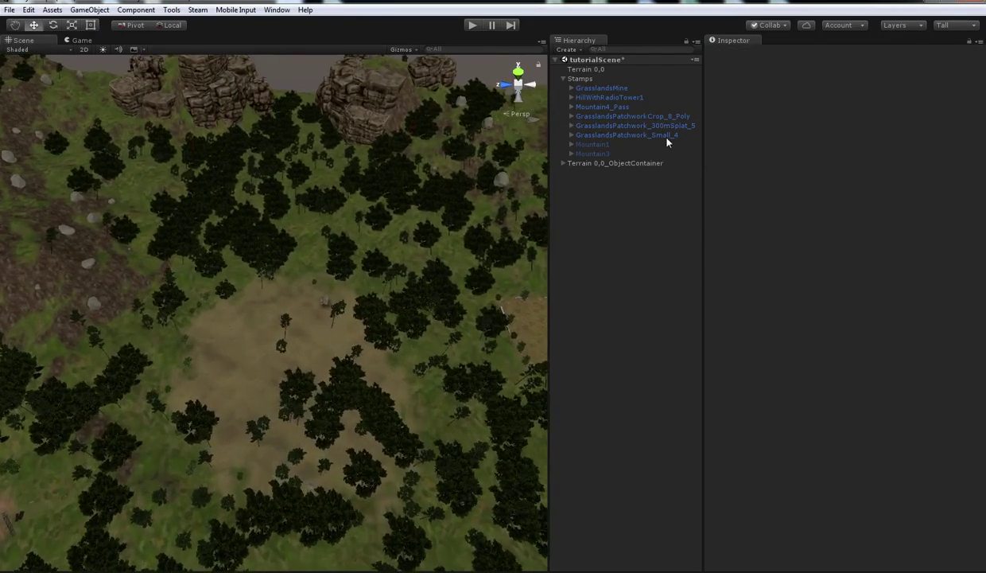
click(668, 136)
click(611, 125)
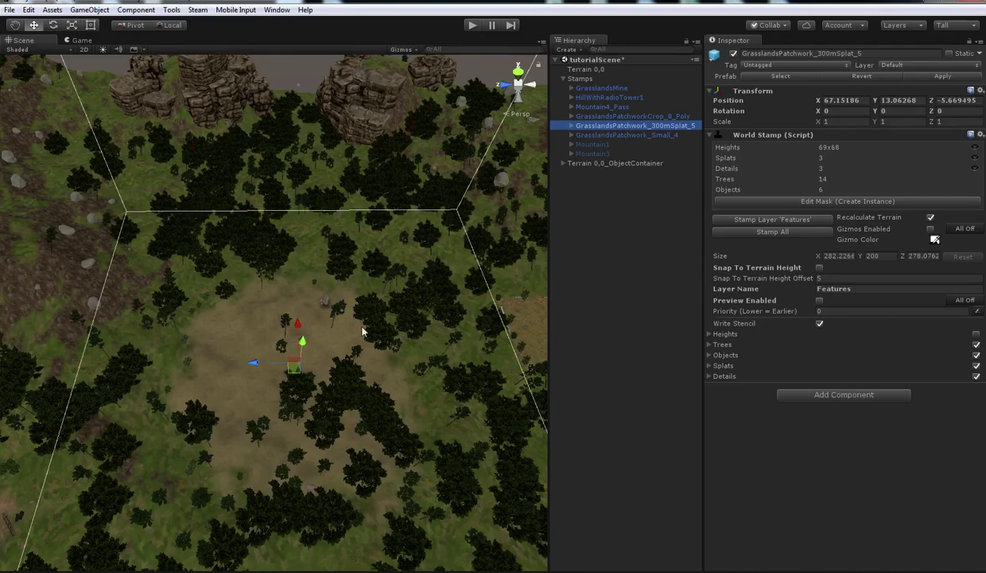
key(f)
alt+drag(374, 325, 161, 203)
alt+drag(229, 273, 271, 205)
alt+drag(330, 200, 404, 391)
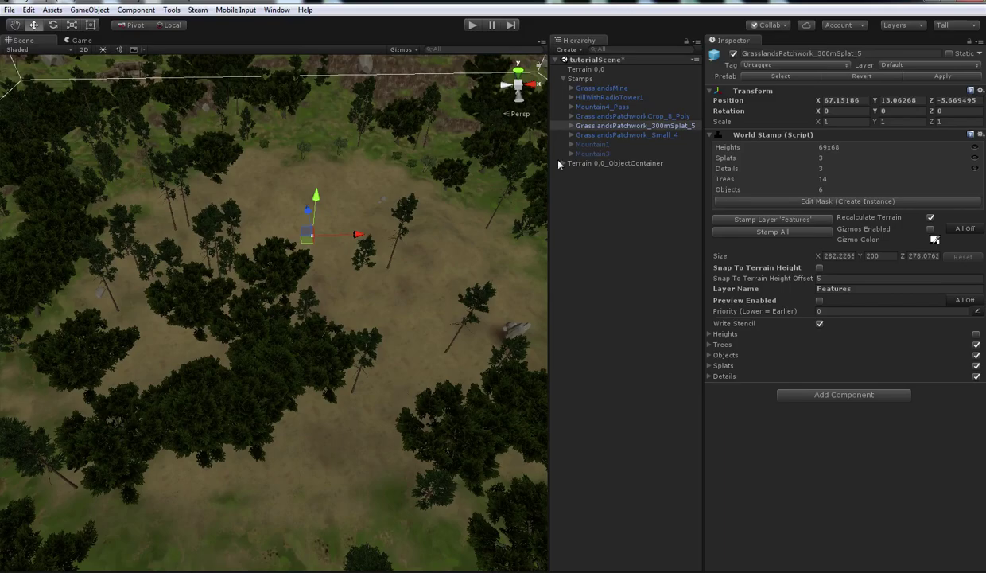
Frame the GrasslandsPatchwork_Small_4 stamp and examine its walled field and the bare dirt patch beside it
double_click(615, 135)
alt+drag(474, 187, 261, 304)
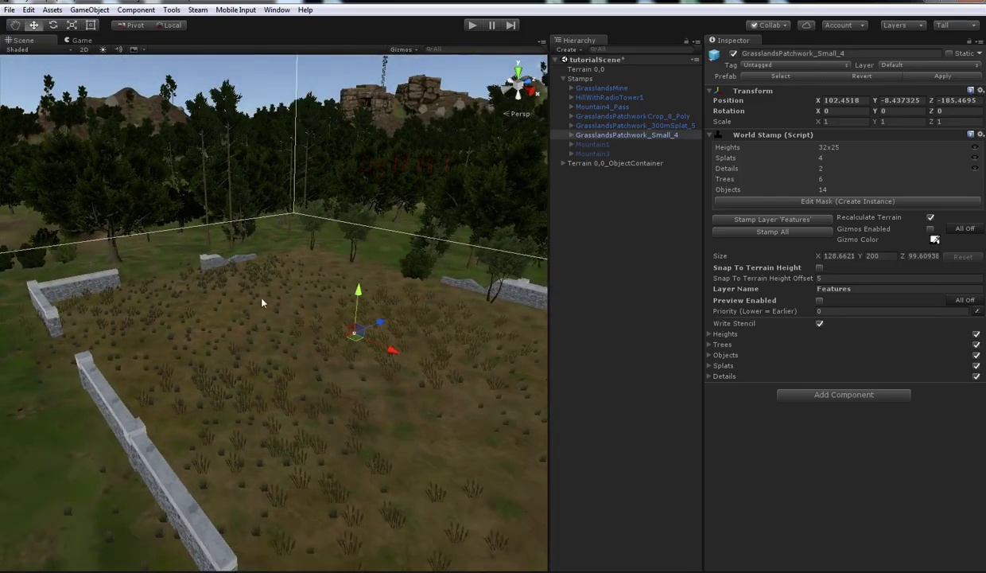
alt+drag(247, 362, 447, 465)
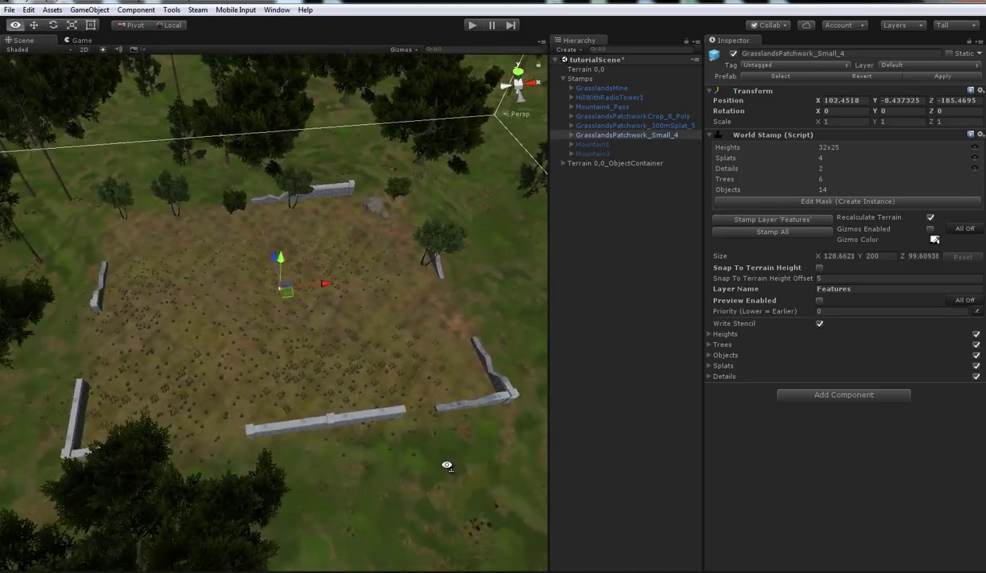
alt+drag(448, 316, 291, 193)
alt+drag(192, 178, 379, 380)
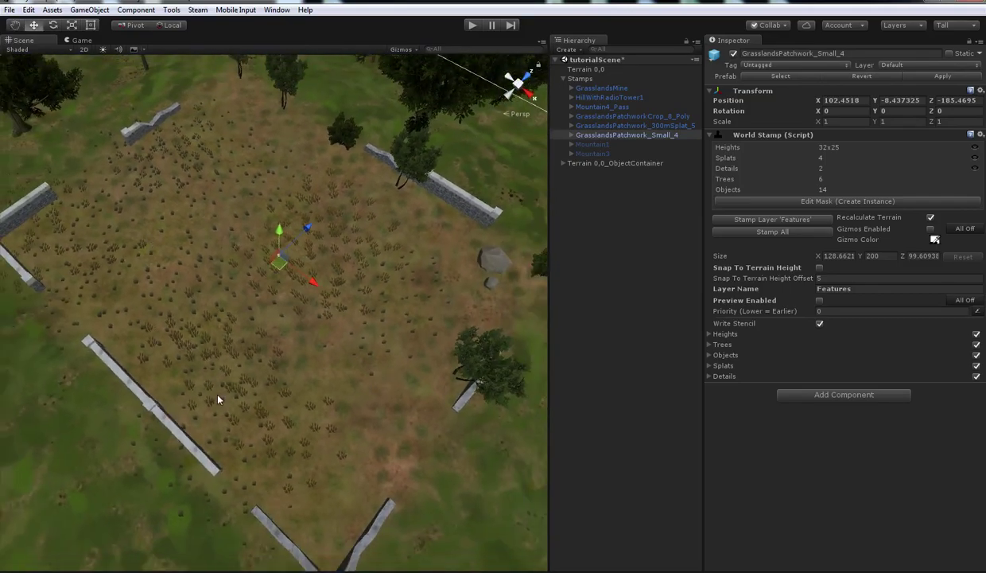
alt+drag(404, 412, 412, 250)
click(648, 129)
key(f)
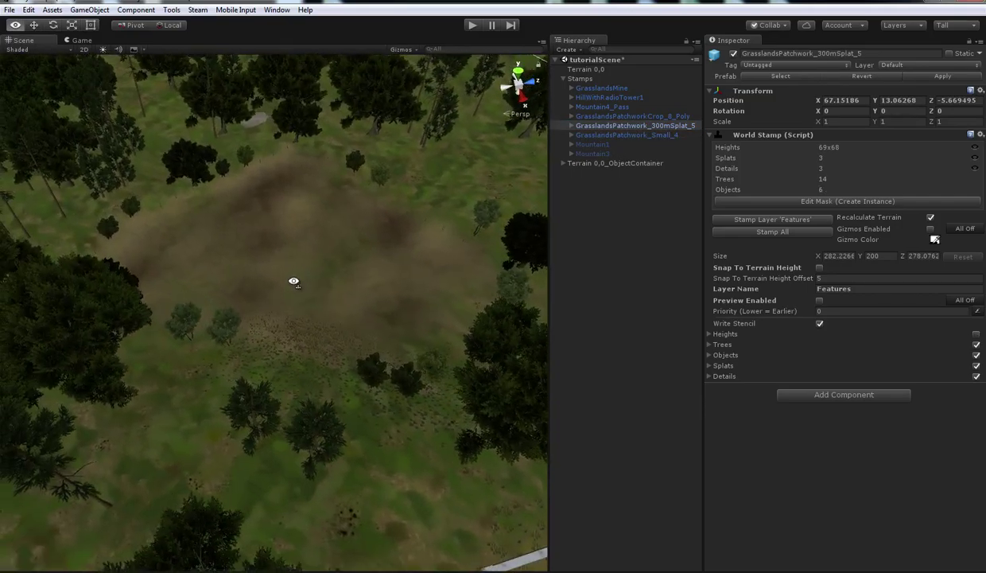
alt+drag(294, 281, 271, 173)
alt+drag(404, 349, 462, 367)
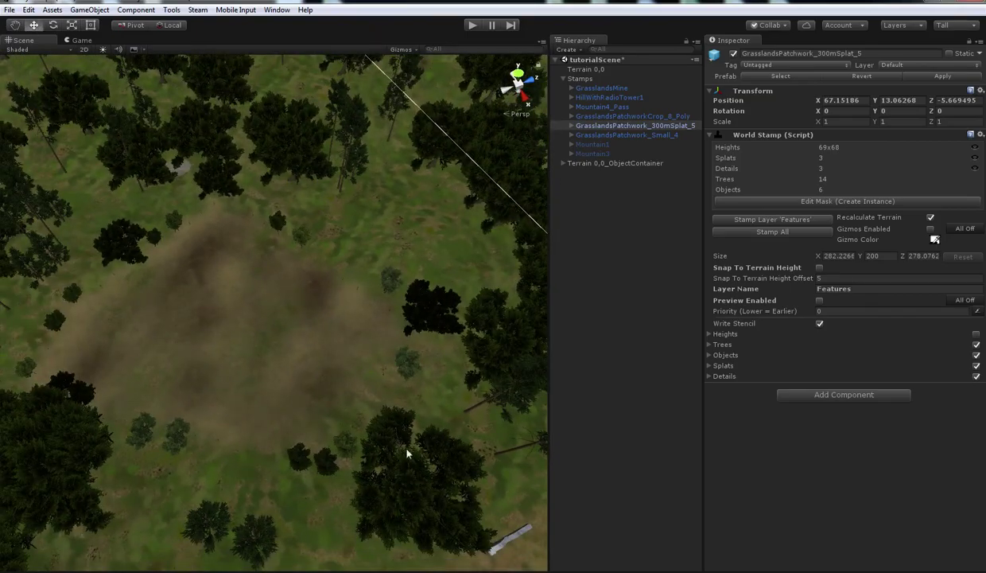
Rotate the GrasslandsPatchworkCrop_8_Poly stamp to about -45.9° around Y and restamp the Features layer
click(621, 117)
right_drag(471, 258, 281, 384)
key(s)
key(e)
drag(264, 372, 391, 354)
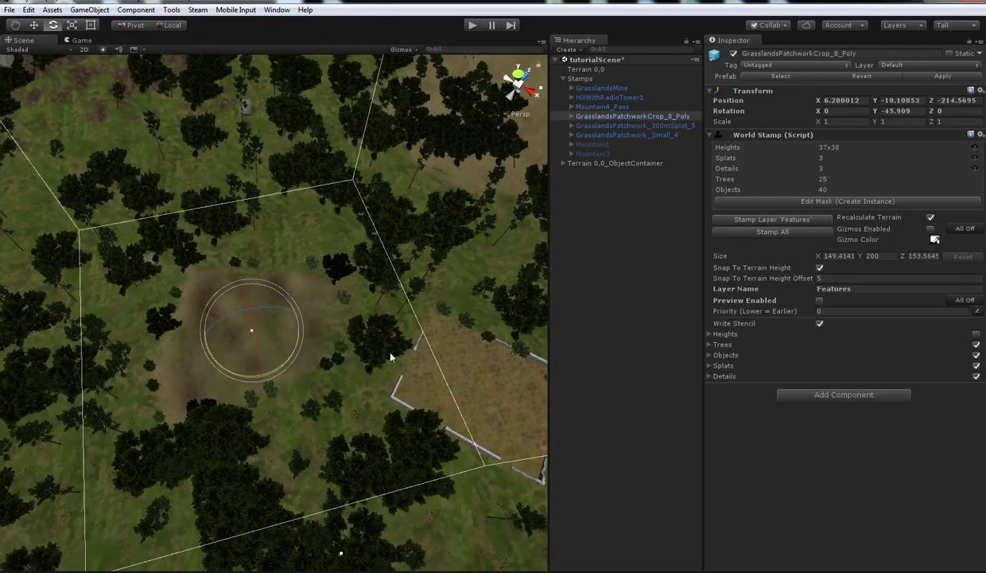
click(741, 222)
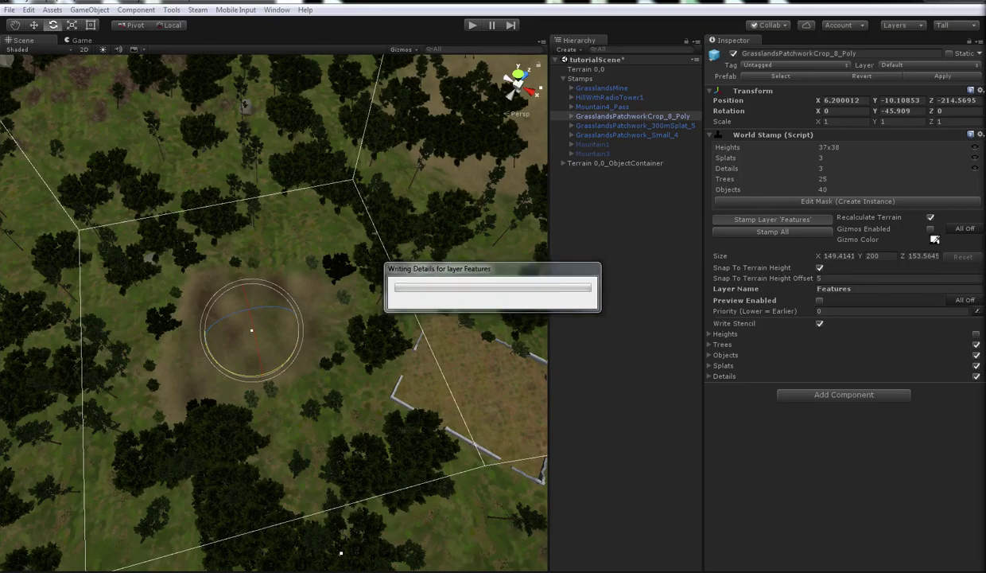
alt+drag(308, 413, 324, 388)
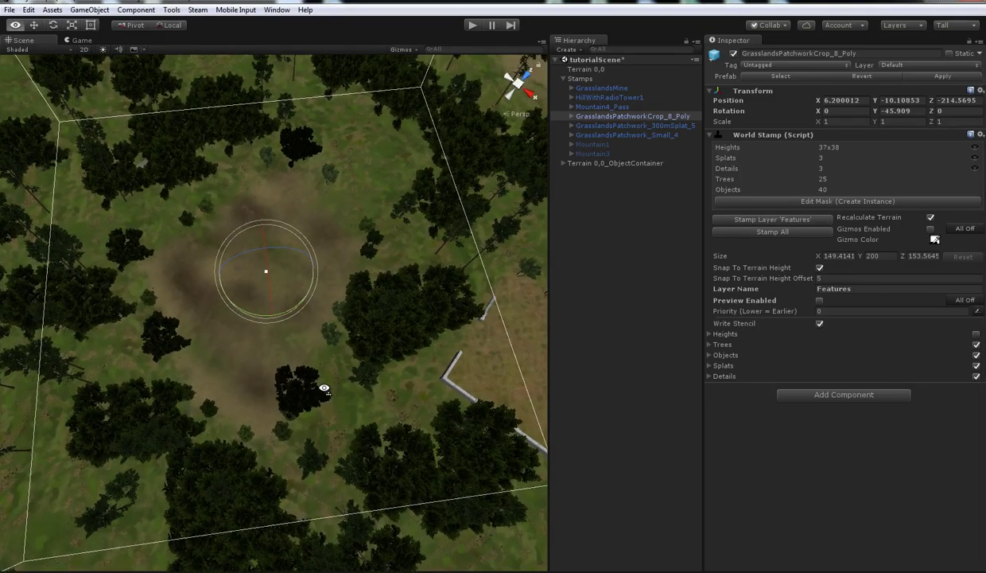
Activate the Mountain1 and Mountain3 stamps and deactivate the six other stamps in the Stamps group
click(649, 326)
alt+drag(362, 295, 342, 263)
shift+click(640, 153)
click(734, 55)
click(634, 135)
shift+click(623, 89)
click(735, 54)
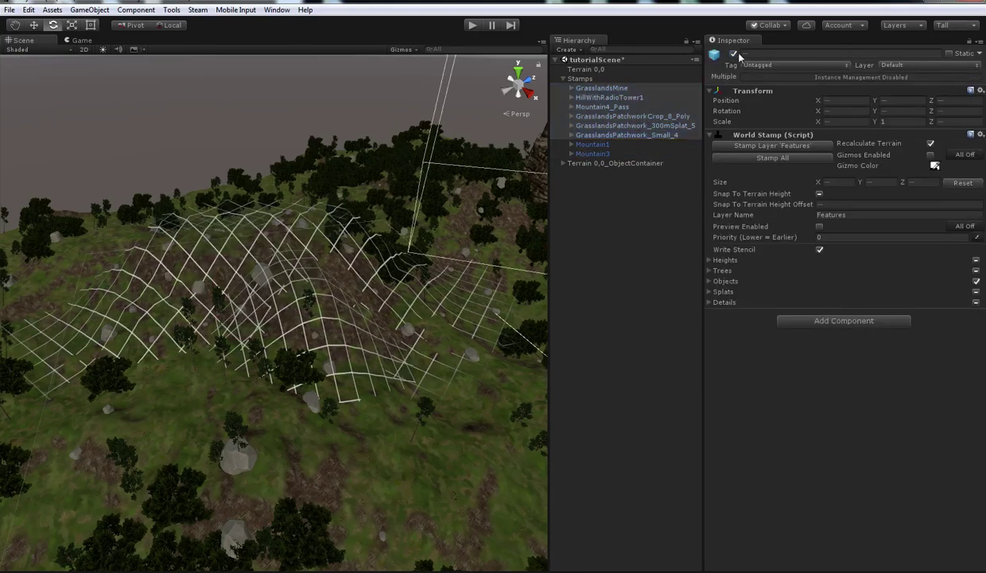
Examine where the Mountain1 and Mountain3 preview grids overlap, checking each stamp in turn
click(611, 145)
alt+drag(415, 251, 473, 292)
click(609, 170)
click(602, 146)
key(Down)
alt+drag(533, 306, 55, 196)
alt+drag(233, 221, 246, 334)
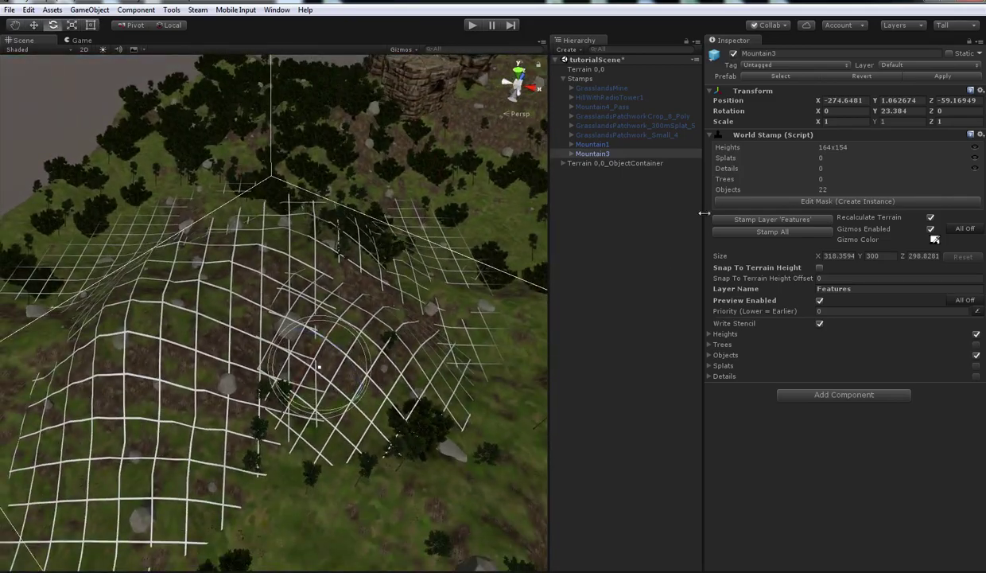
Expand the Heights settings of Mountain1 and Mountain3 together to check their blend mode, and view their intersecting previews
click(592, 144)
alt+drag(456, 205, 269, 266)
shift+click(593, 154)
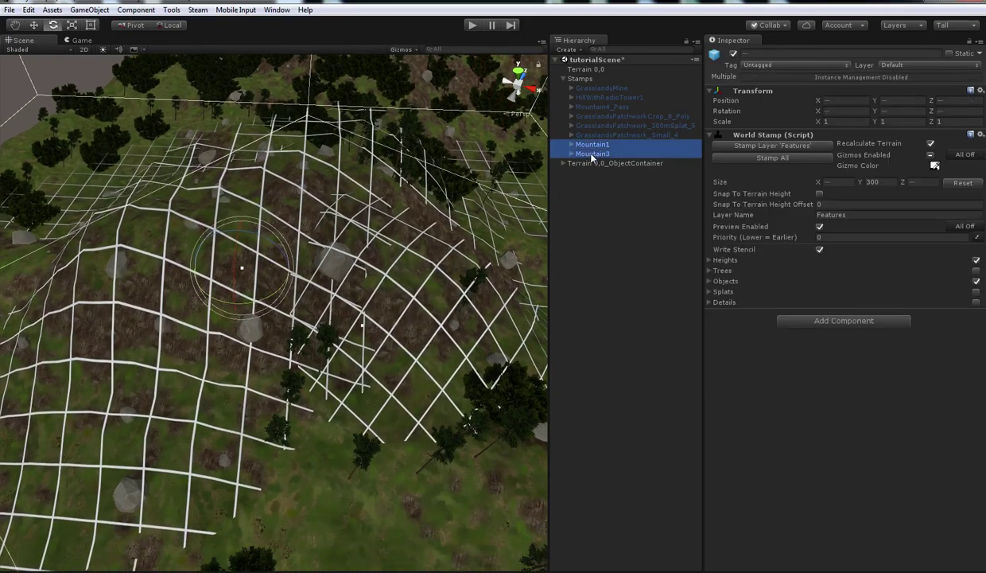
click(710, 261)
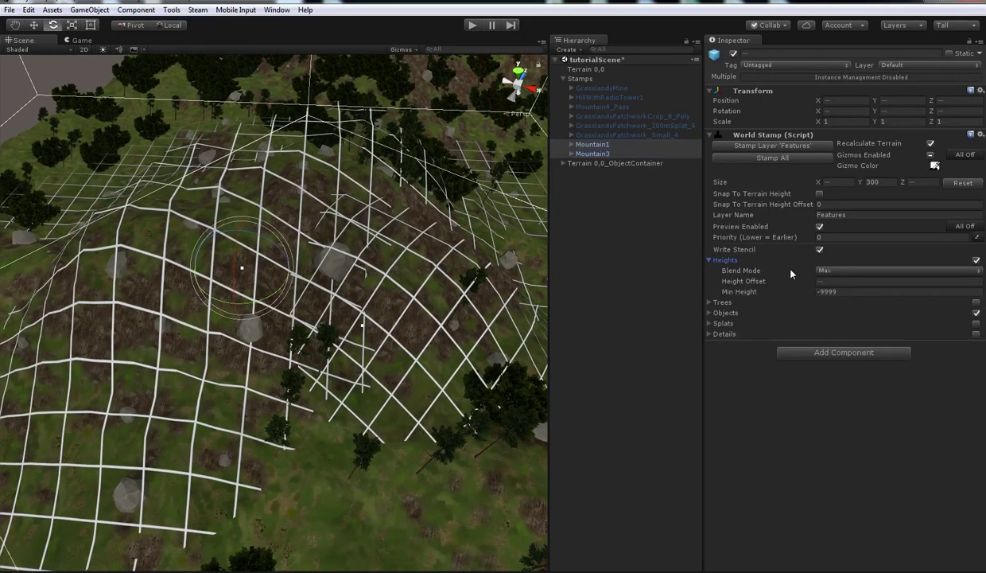
click(616, 272)
alt+drag(382, 342, 340, 316)
alt+drag(392, 276, 347, 352)
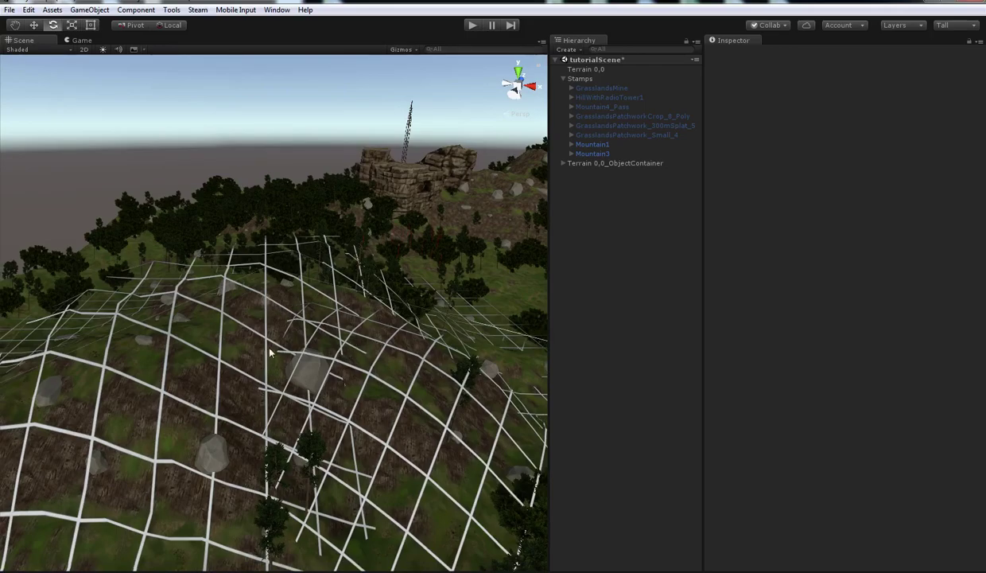
Stamp the Features layer from the Mountain3 stamp so the overlapping Mountain1 and Mountain3 stamps are applied together
alt+drag(317, 318, 294, 371)
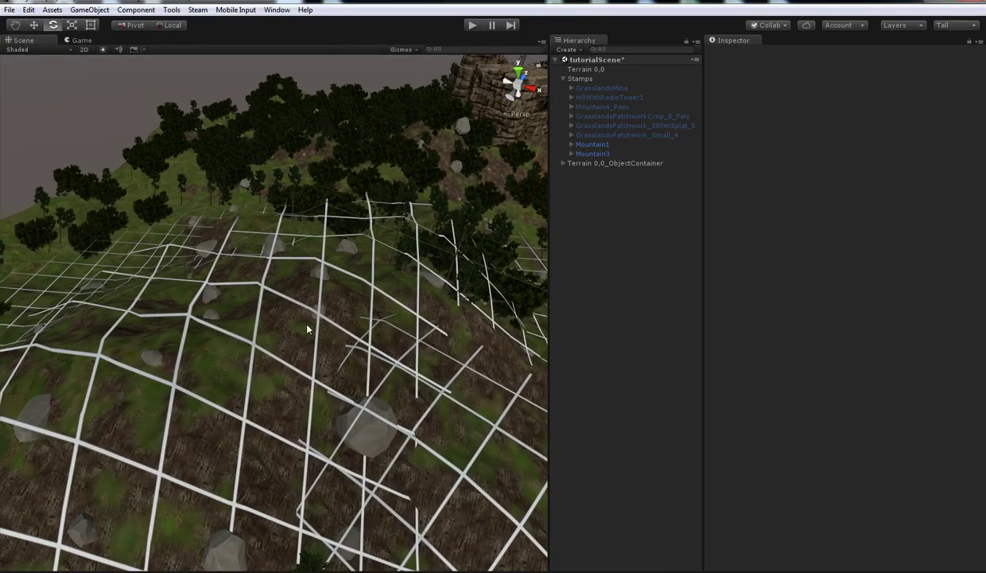
alt+drag(286, 358, 394, 274)
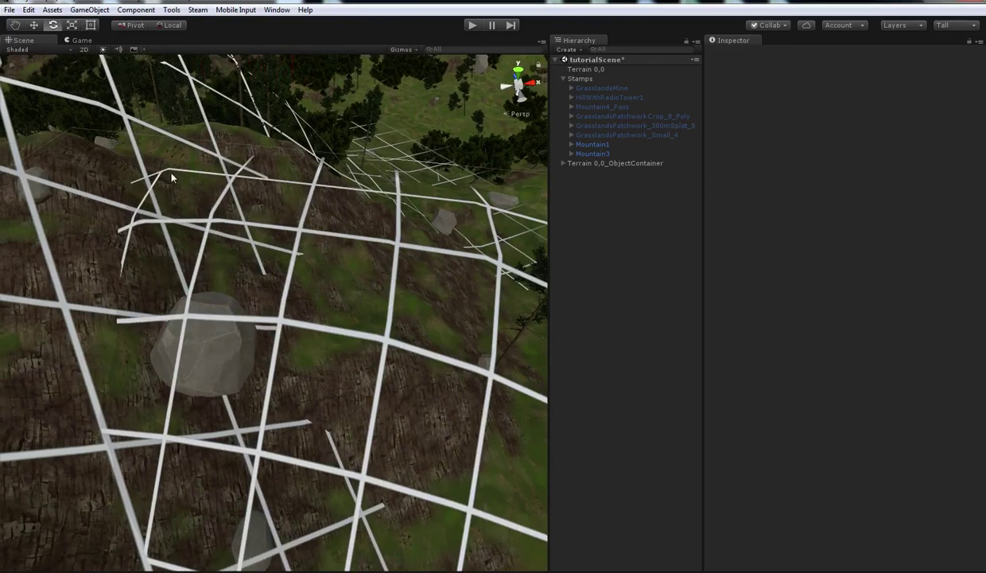
alt+drag(374, 228, 531, 169)
click(592, 154)
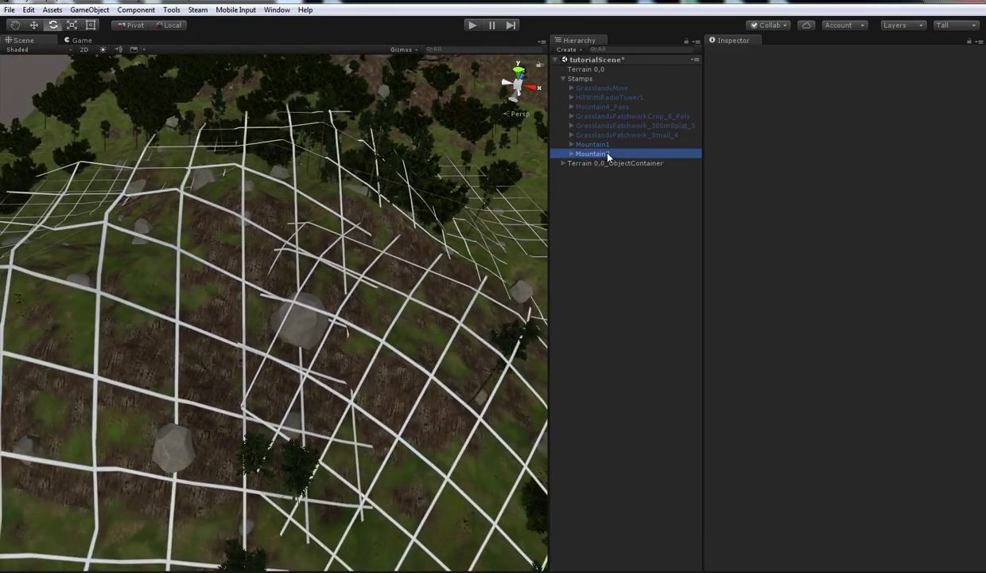
click(720, 218)
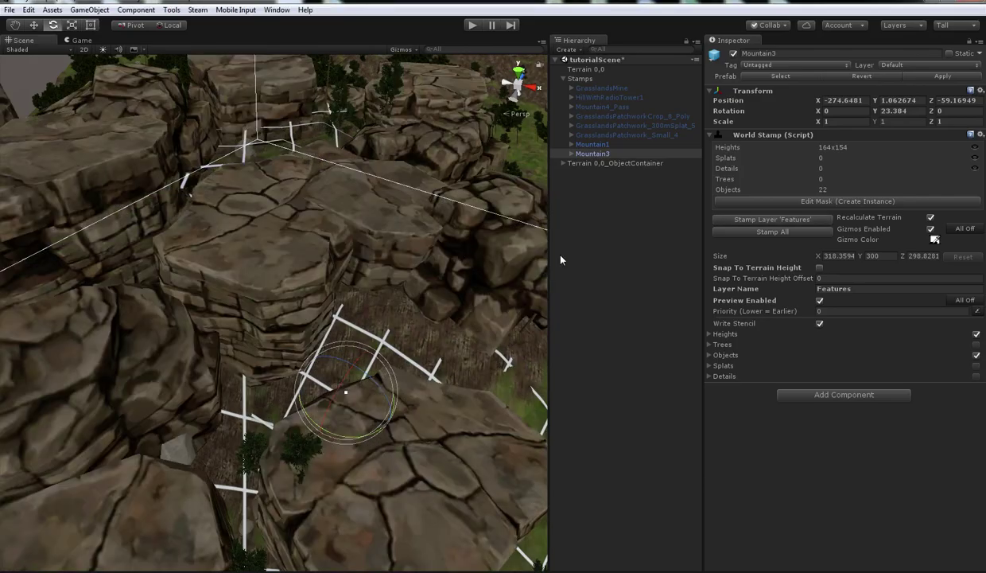
Inspect how the stamped mountains blend where they overlap, and turn off all stamp previews
click(622, 258)
alt+drag(477, 206, 118, 254)
scroll(302, 381, up, 3)
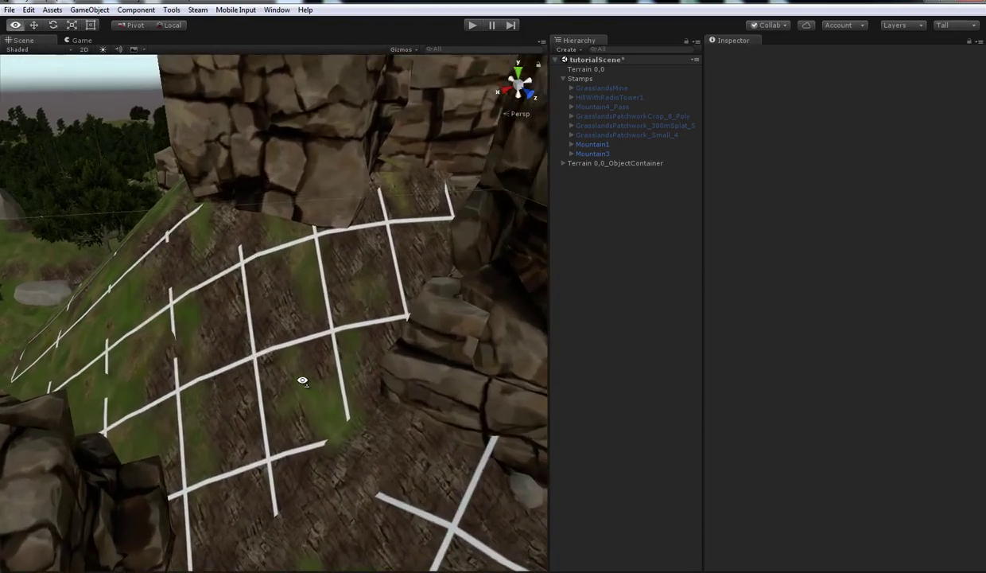
click(592, 153)
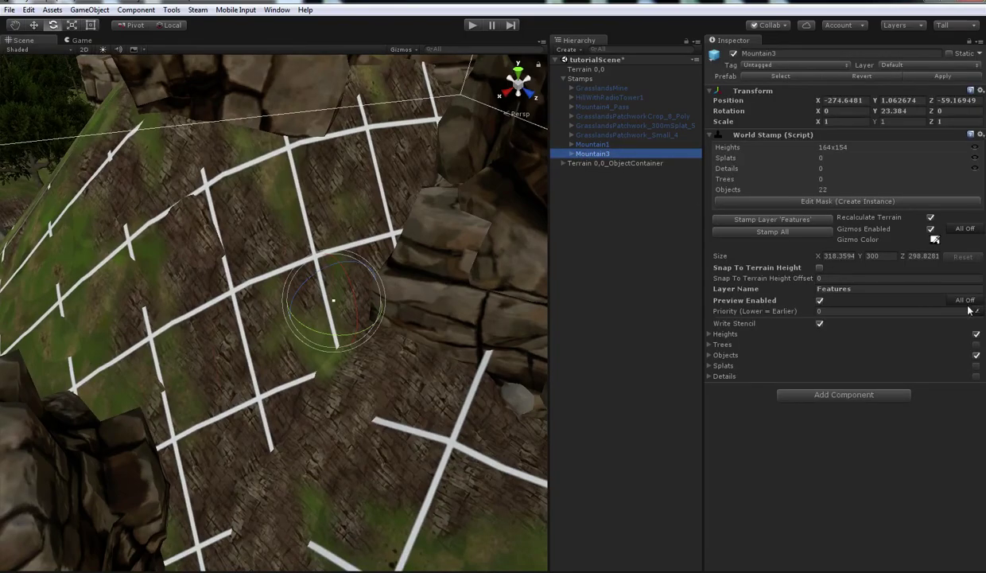
click(621, 363)
alt+drag(477, 342, 361, 344)
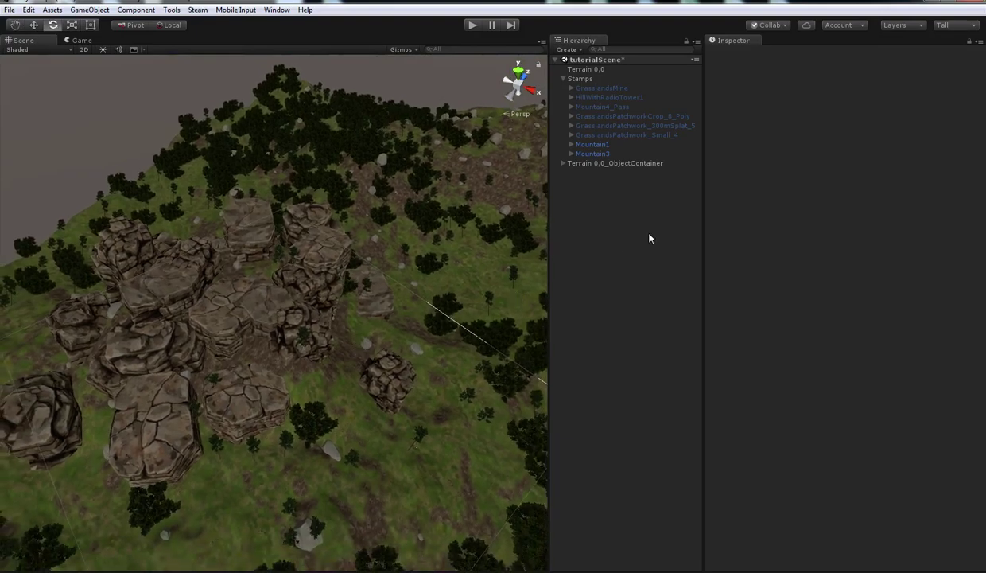
Reactivate the six inactive stamps, from GrasslandsMine to GrasslandsPatchwork_Small_4, and restamp the Features layer
click(584, 70)
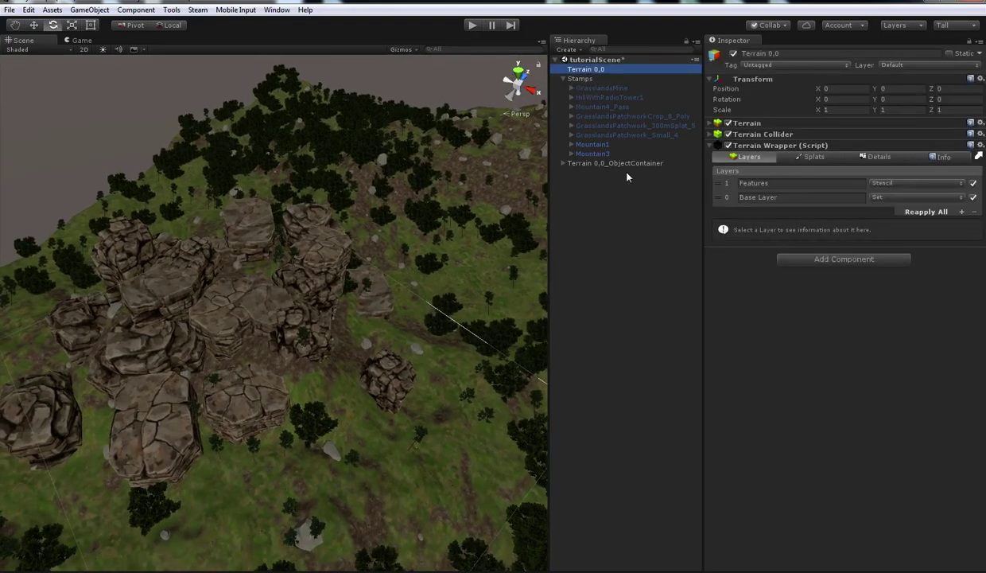
click(609, 136)
shift+click(593, 87)
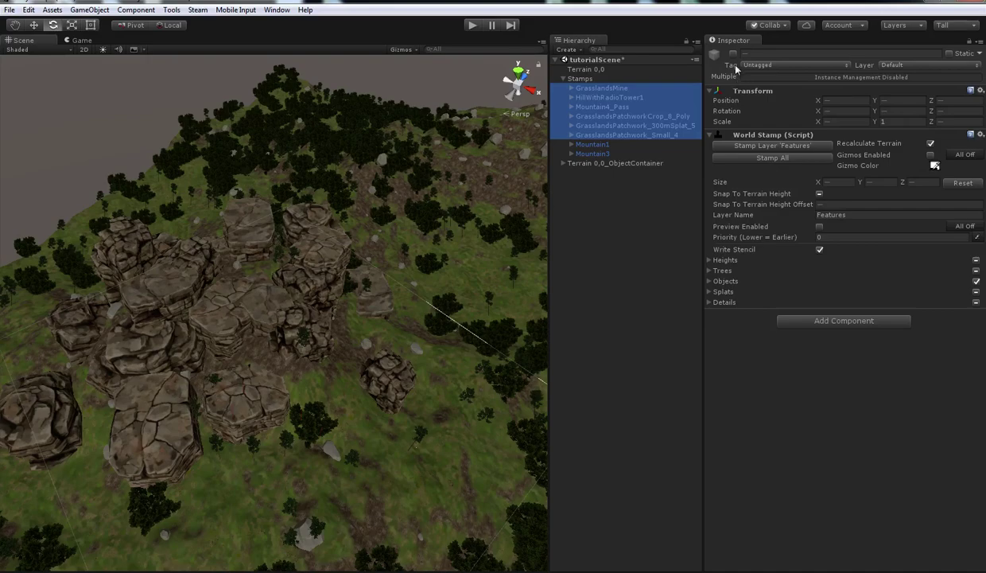
click(733, 53)
click(750, 147)
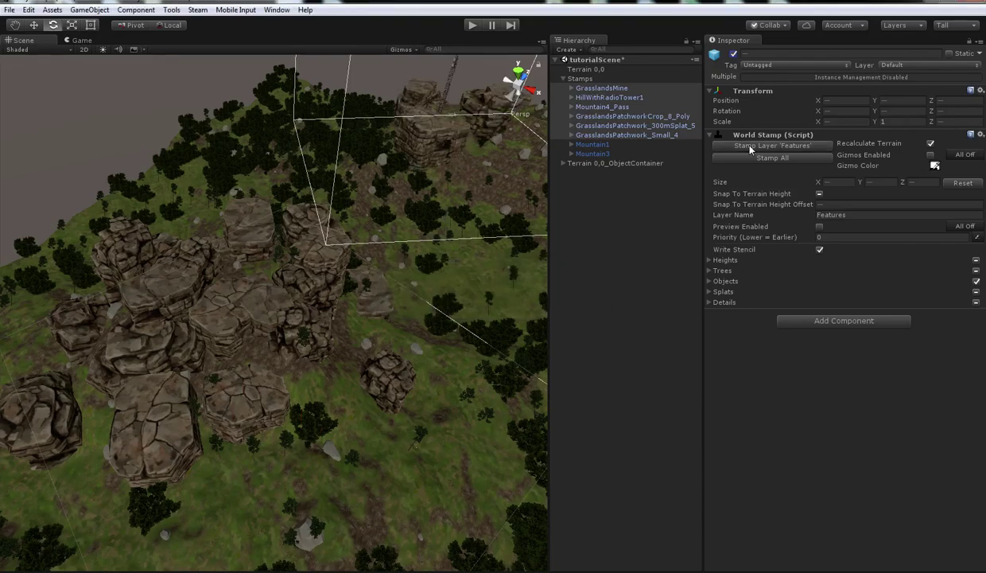
click(634, 287)
right_drag(246, 278, 355, 323)
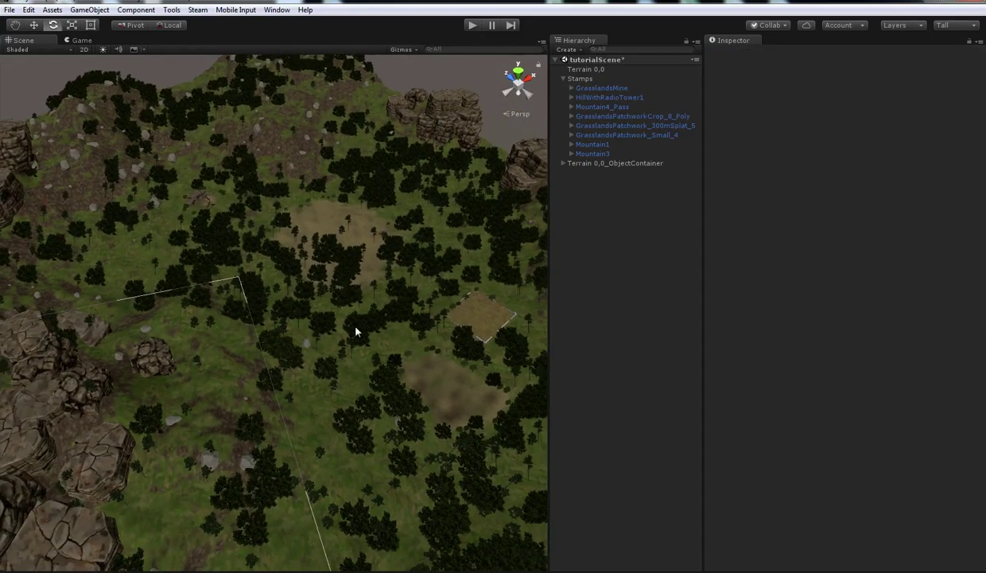
Disable the Features layer on Terrain 0,0 and reapply all layers to expose the base terrain
click(355, 324)
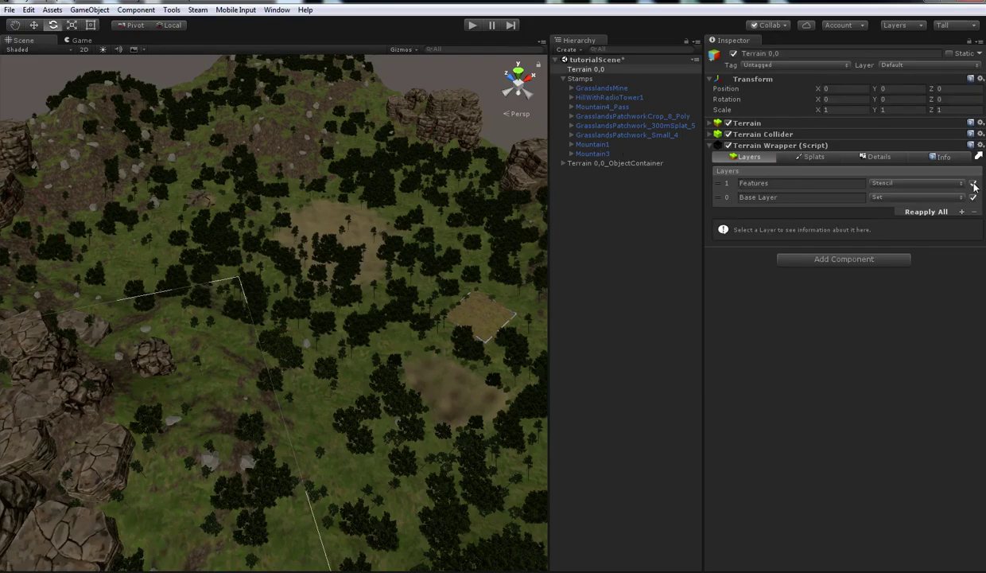
click(715, 184)
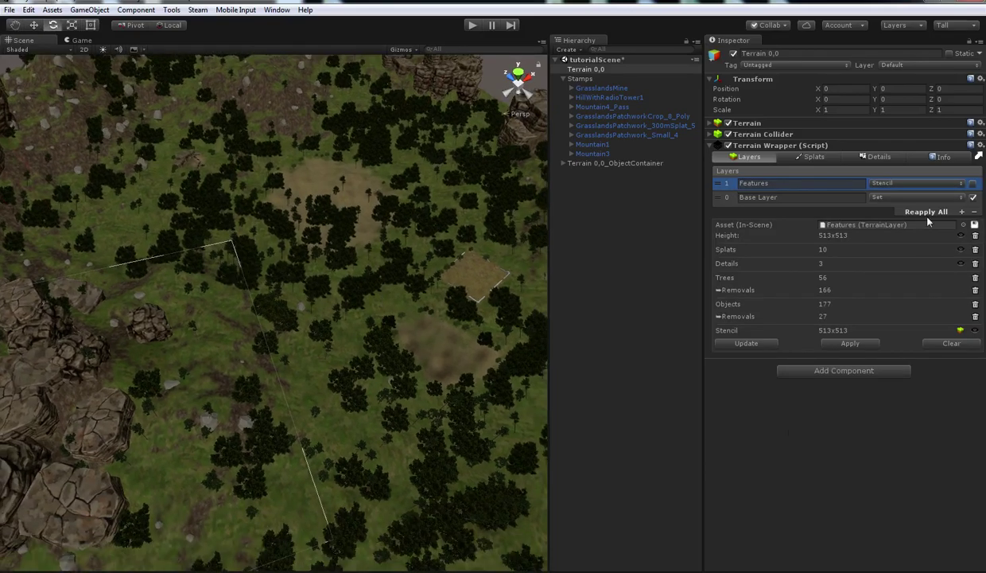
click(915, 211)
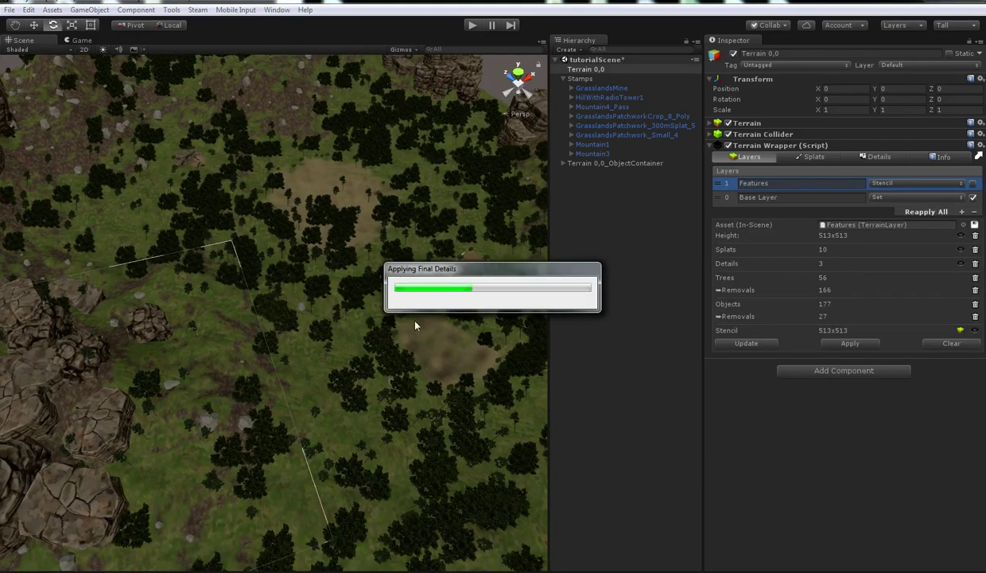
right_drag(238, 342, 83, 263)
right_drag(332, 258, 416, 277)
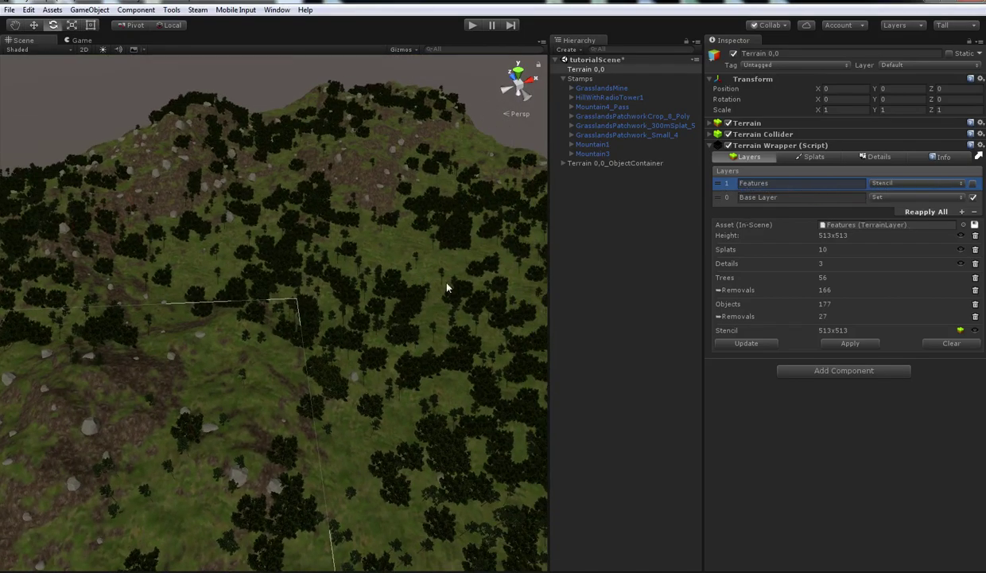
With the Base Layer selected, erase a broad patch of trees from the forested lowland using the terrain's tree brush
click(712, 197)
right_drag(417, 283, 362, 326)
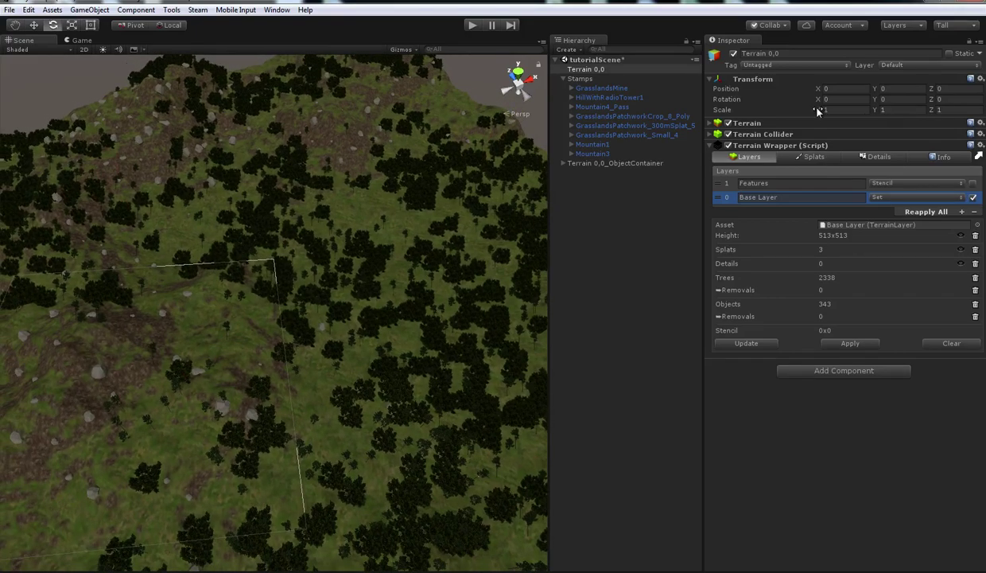
click(710, 123)
mouse_move(385, 269)
shift+mouse_down()
mouse_move(311, 314)
mouse_move(429, 308)
mouse_move(233, 220)
mouse_move(248, 260)
shift+mouse_up()
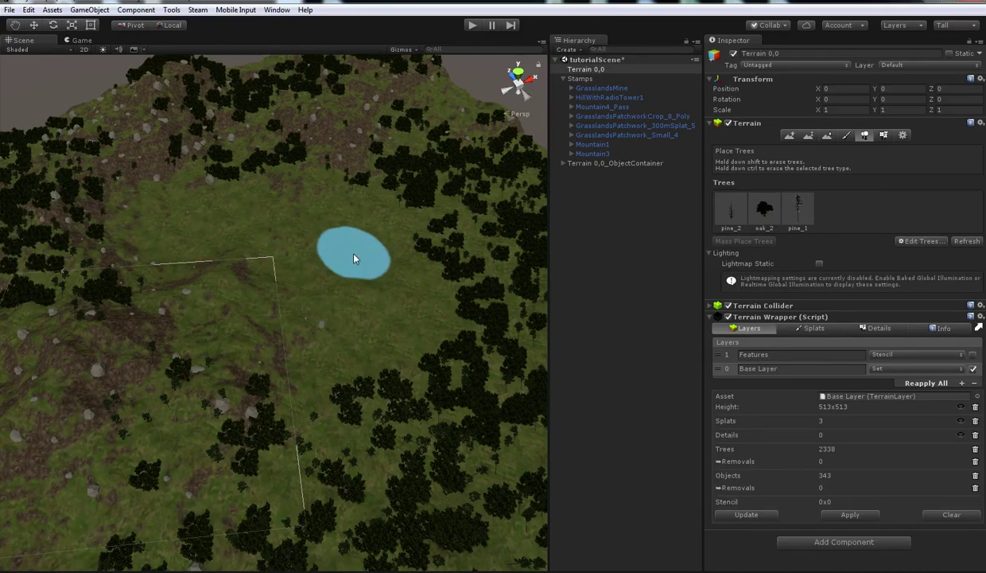
middle_drag(388, 293, 400, 250)
key(w)
Update the Base Layer from the edited terrain, accepting that its existing data is cleared
click(730, 293)
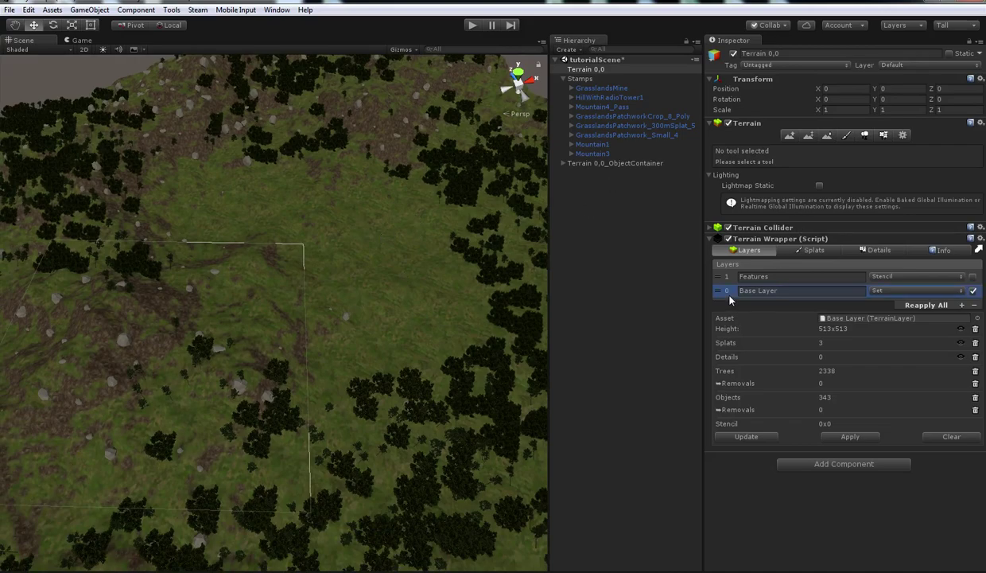
click(732, 434)
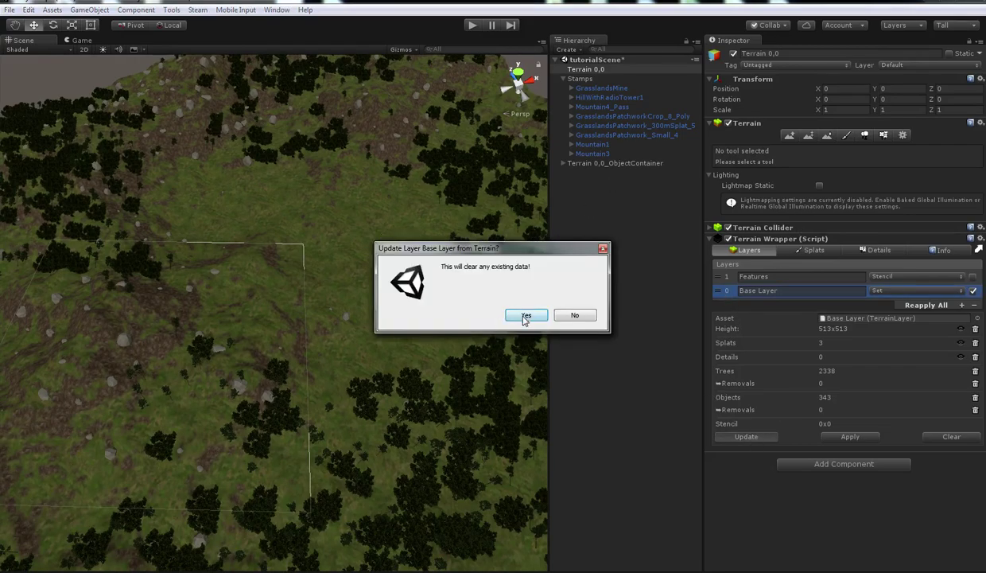
click(526, 316)
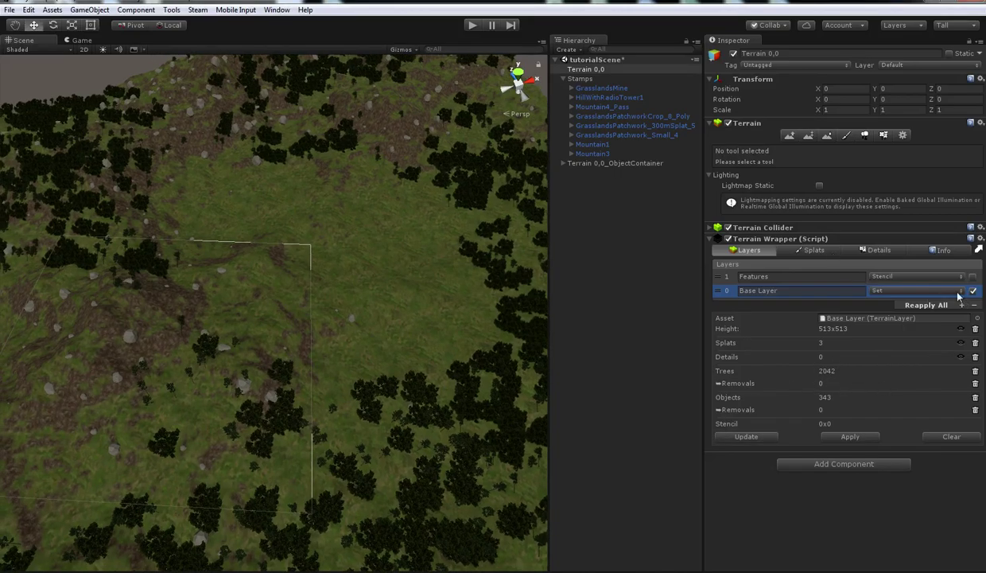
Re-enable the Features layer, restamp it from GrasslandsPatchworkCrop_8_Poly, and check the features over the cleared base terrain
click(725, 277)
click(973, 276)
double_click(600, 116)
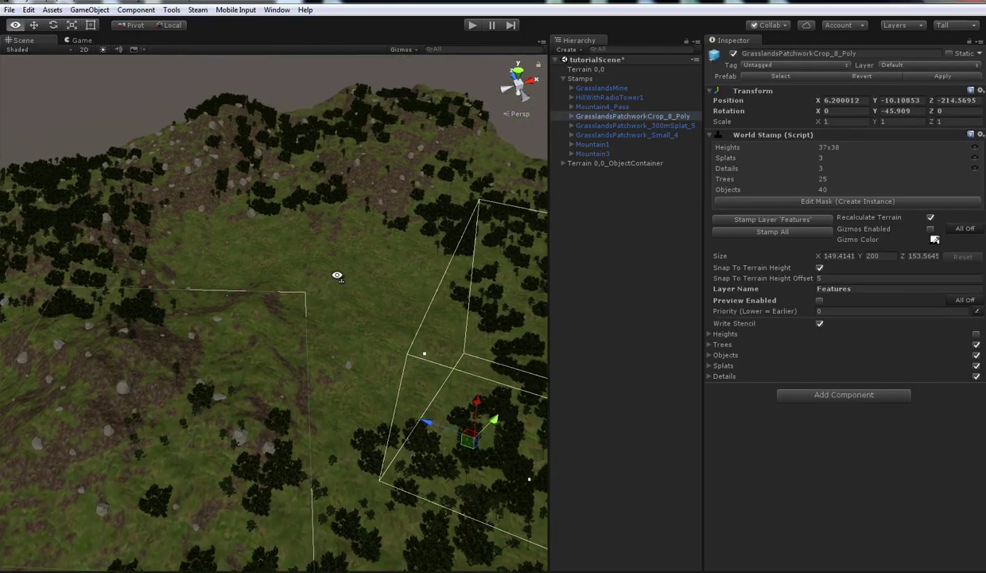
click(775, 220)
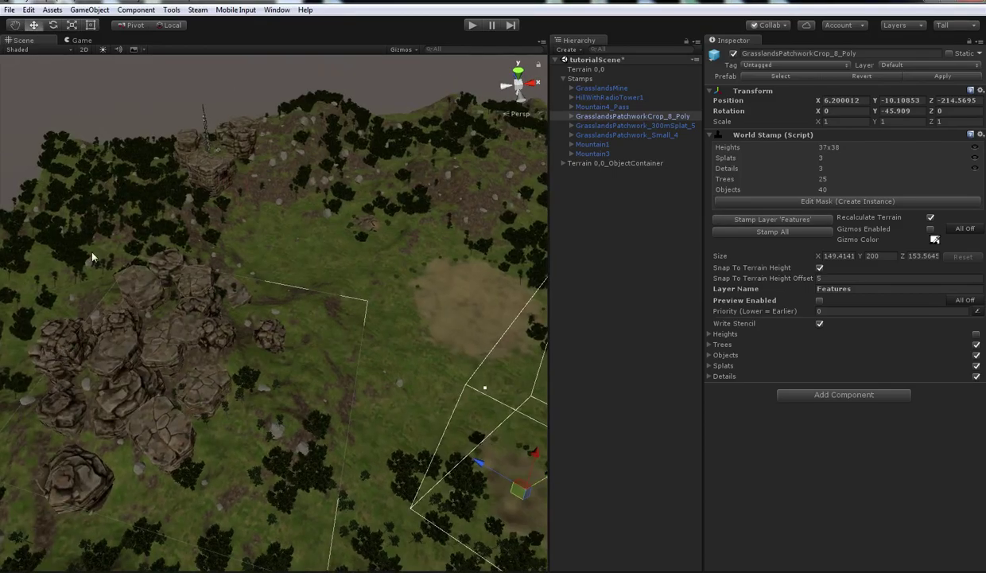
right_drag(308, 365, 484, 354)
click(596, 317)
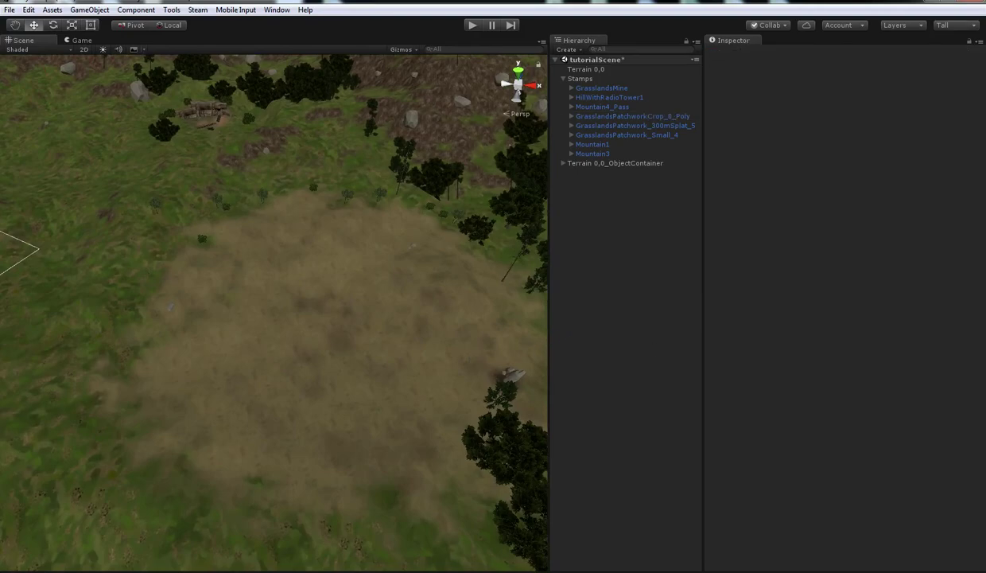